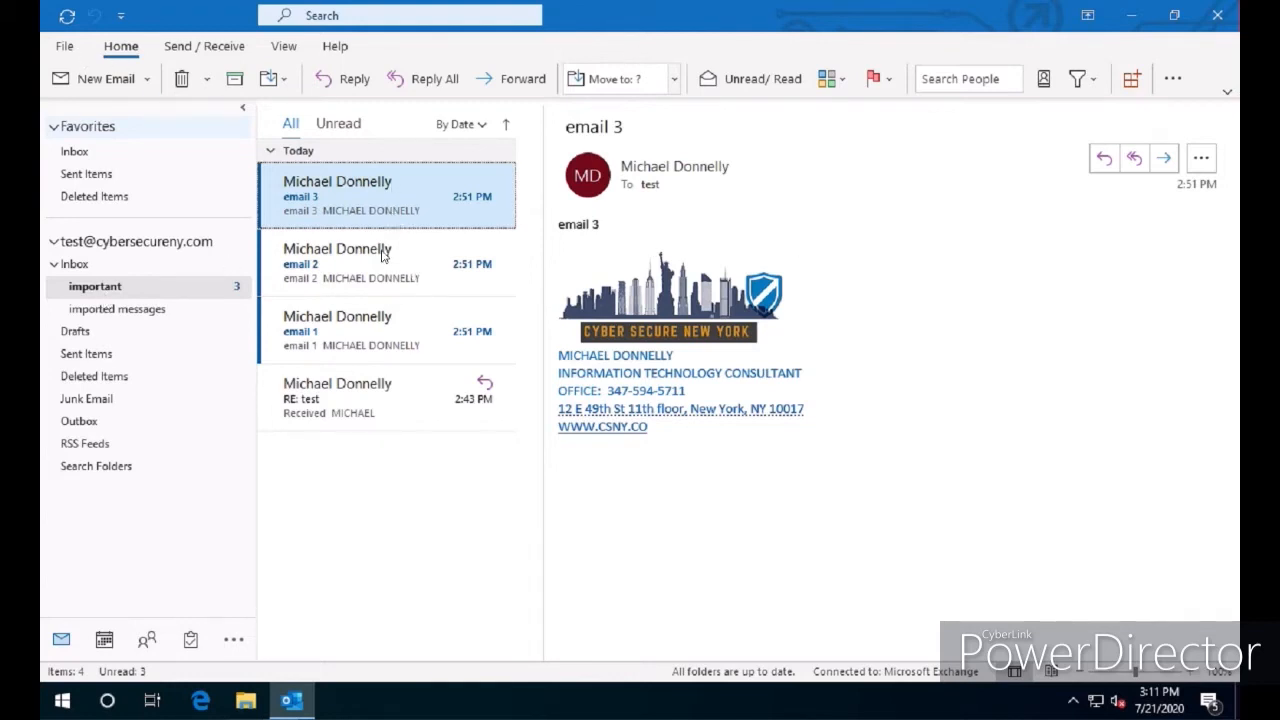
Step: Select the important folder under the mailbox's Inbox and start the Import and Export Wizard
{"action": "left_click", "coordinate": [366, 414]}
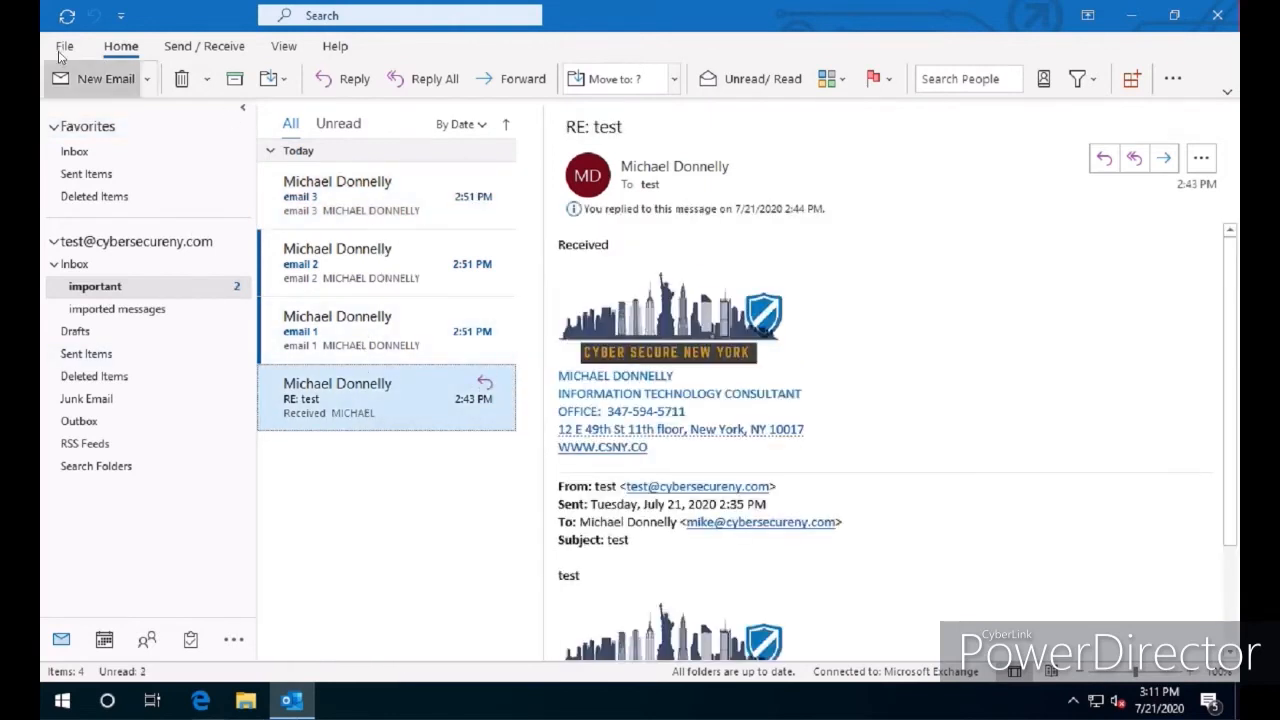
{"action": "left_click", "coordinate": [119, 288]}
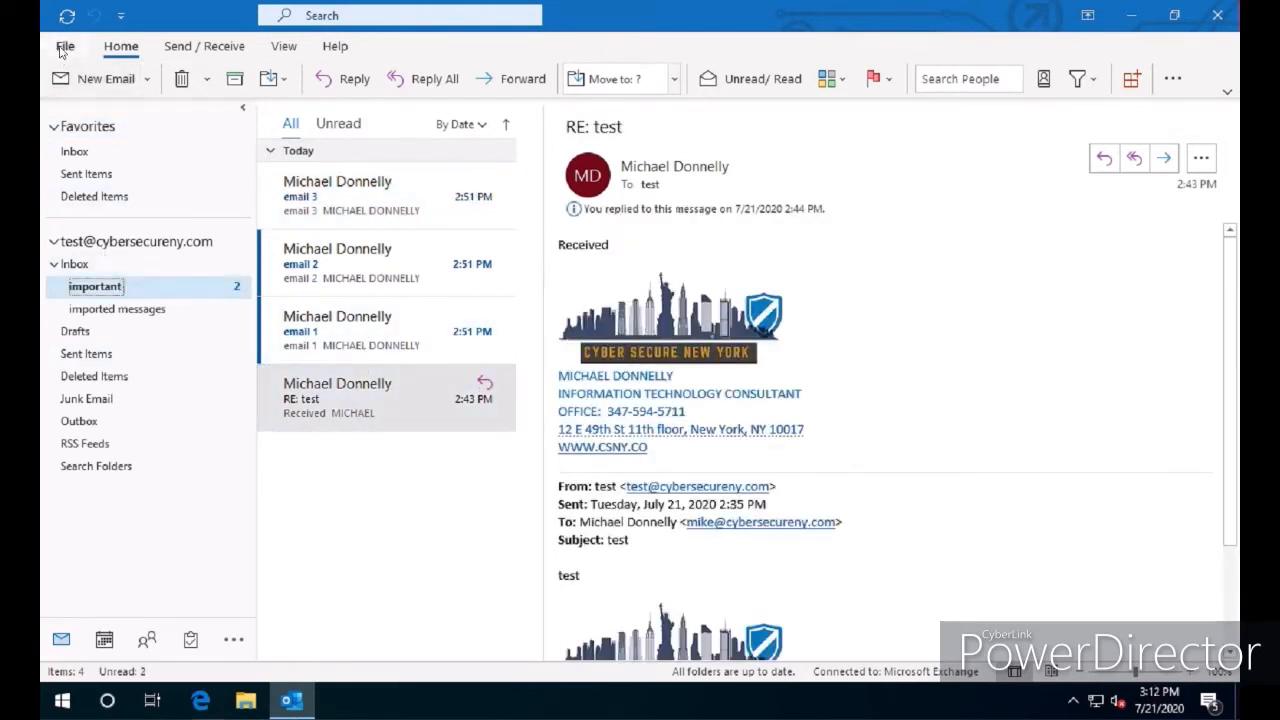
{"action": "left_click", "coordinate": [61, 48]}
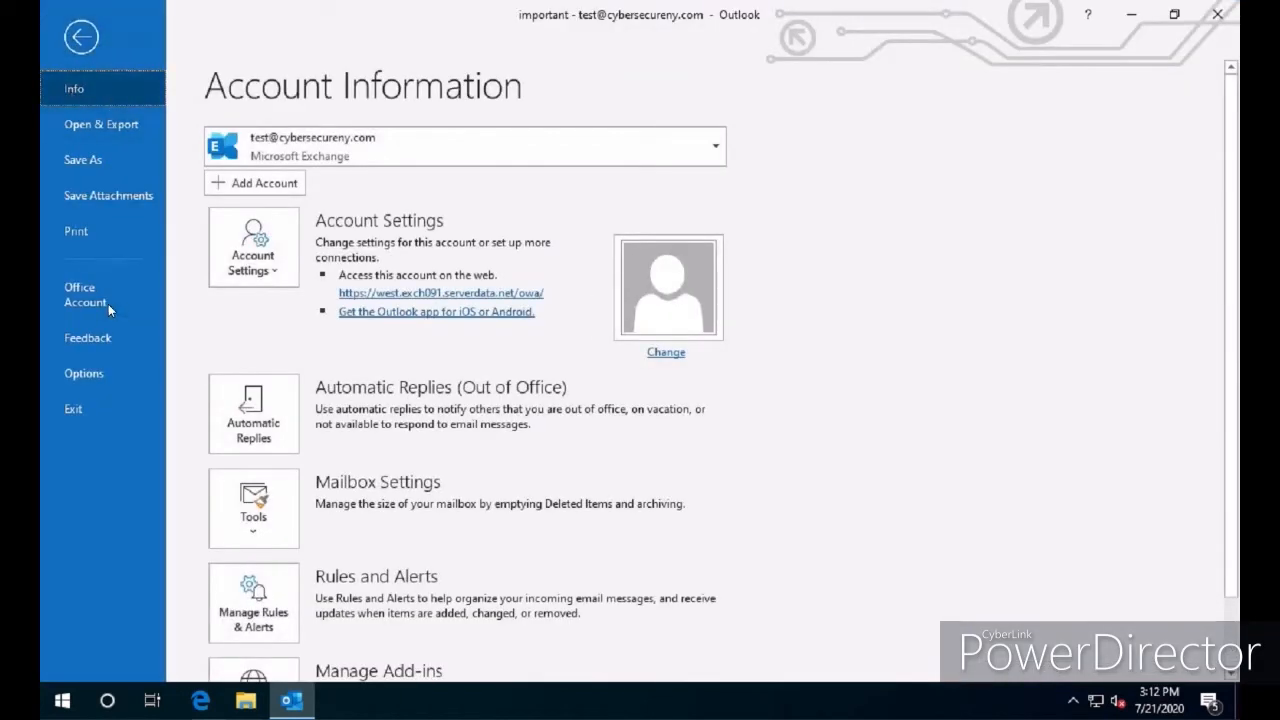
{"action": "left_click", "coordinate": [99, 131]}
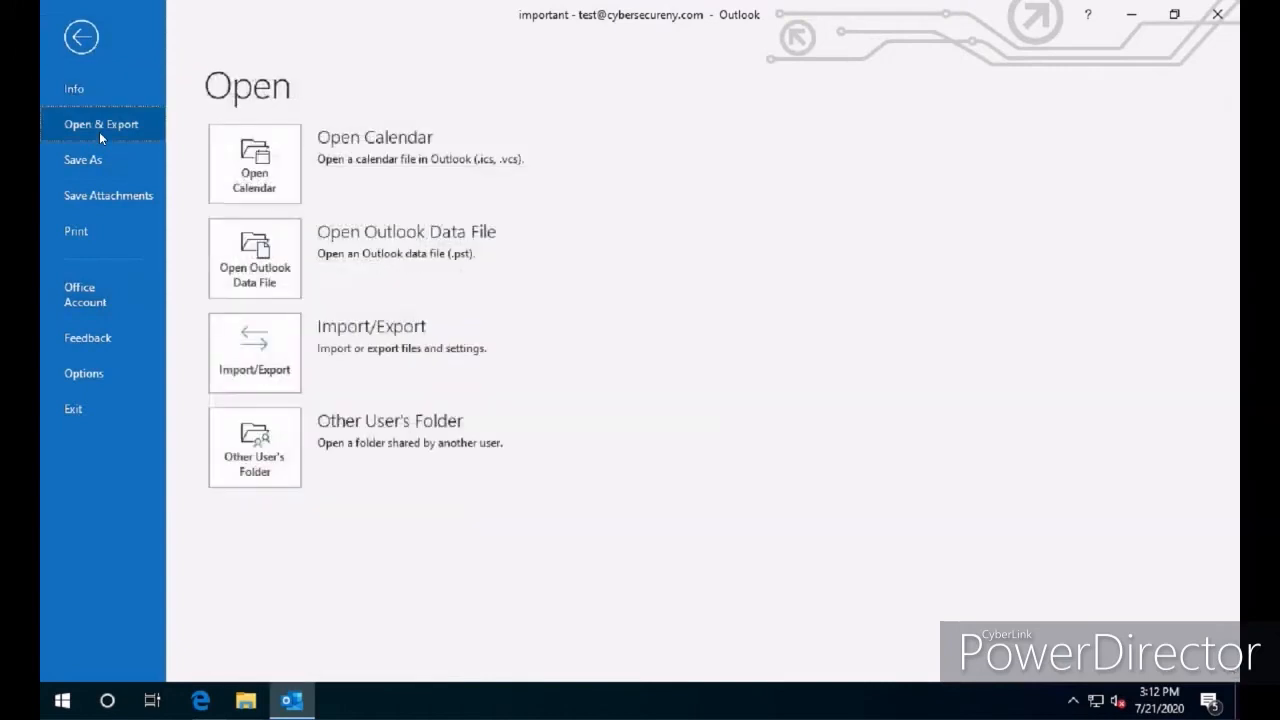
{"action": "left_click", "coordinate": [268, 375]}
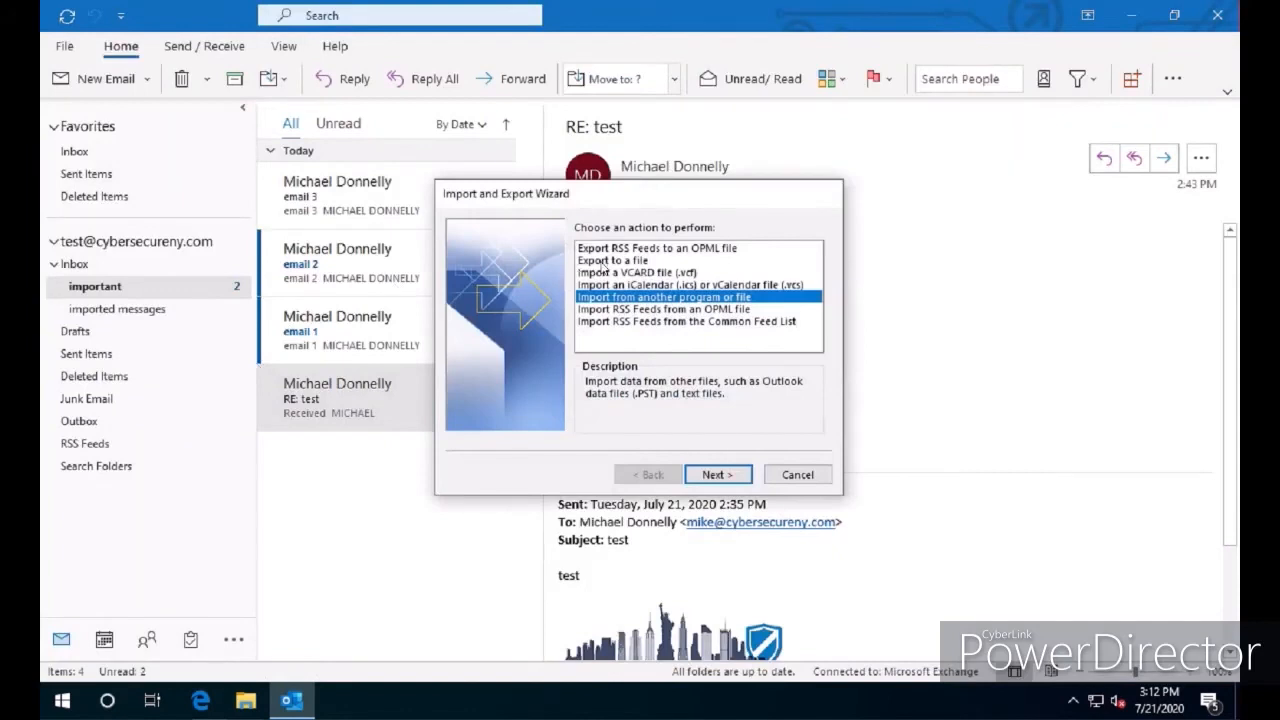
Step: Choose to export to a file, with Outlook Data File (.pst) as the file type
{"action": "left_click", "coordinate": [605, 261]}
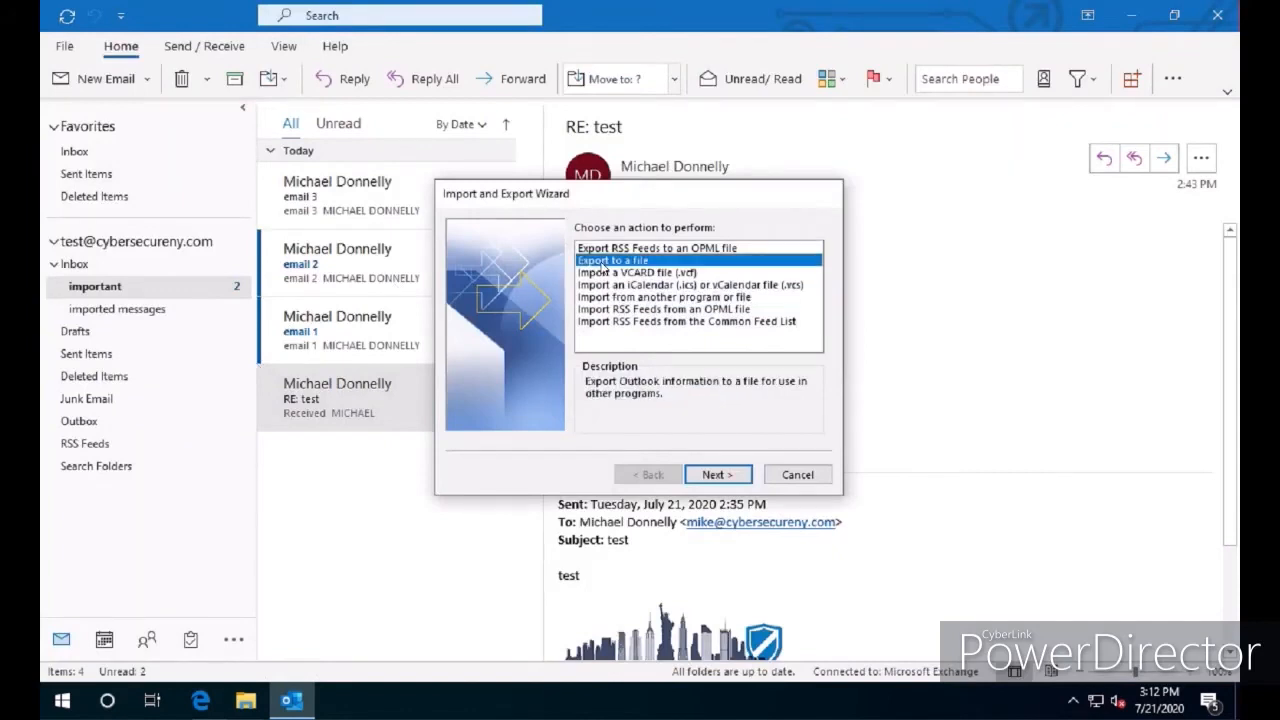
{"action": "left_click", "coordinate": [717, 475]}
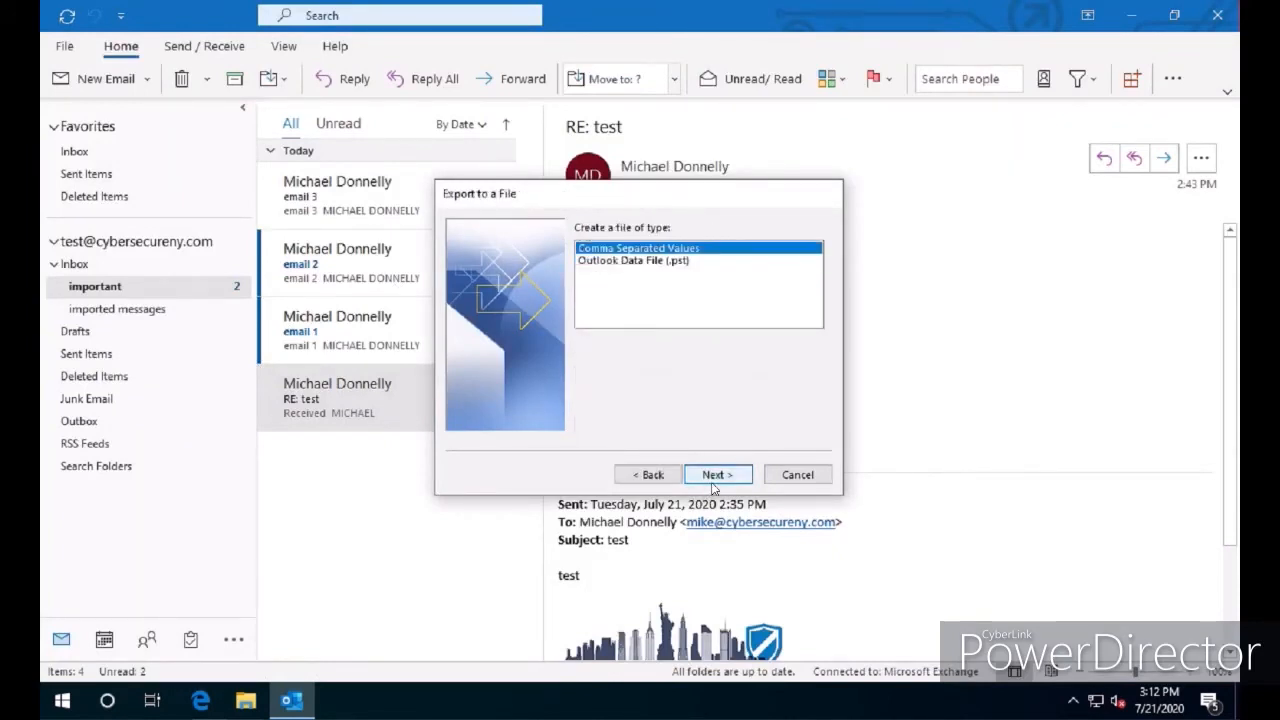
{"action": "left_click", "coordinate": [684, 262]}
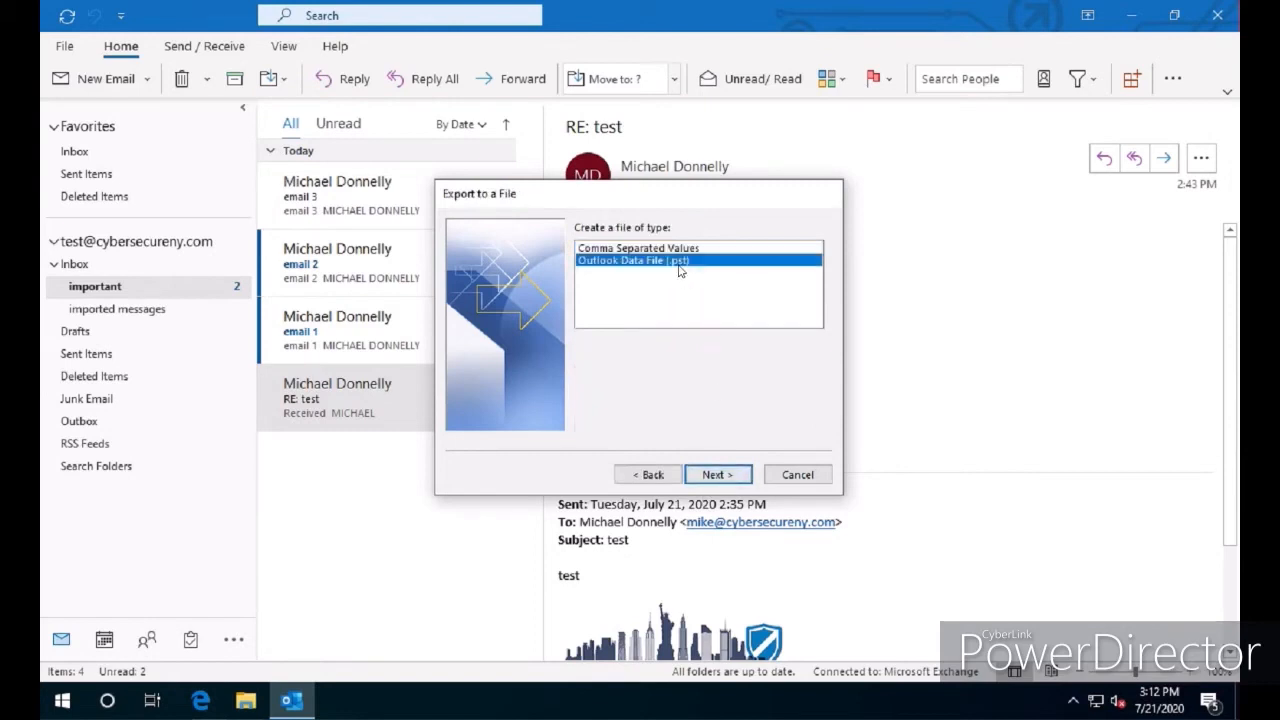
{"action": "left_click", "coordinate": [714, 476]}
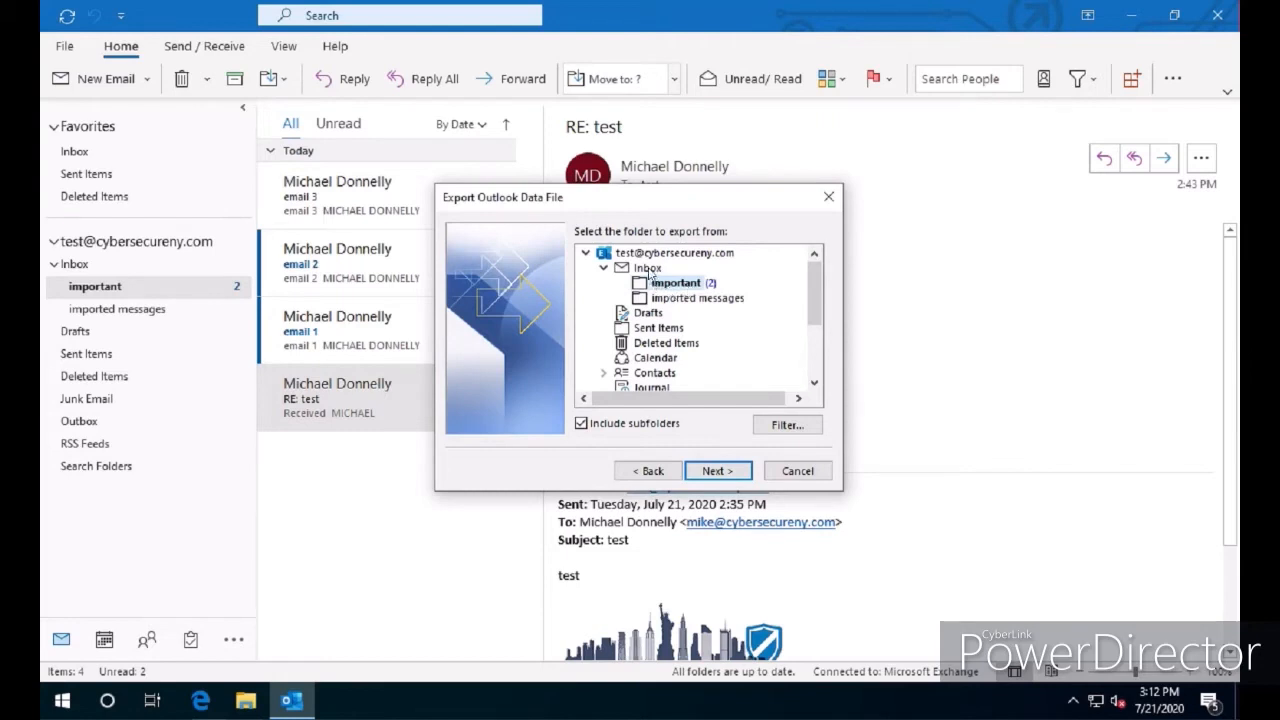
Step: Set the important folder as the export source, without including subfolders, and continue to the save options
{"action": "left_click", "coordinate": [640, 257]}
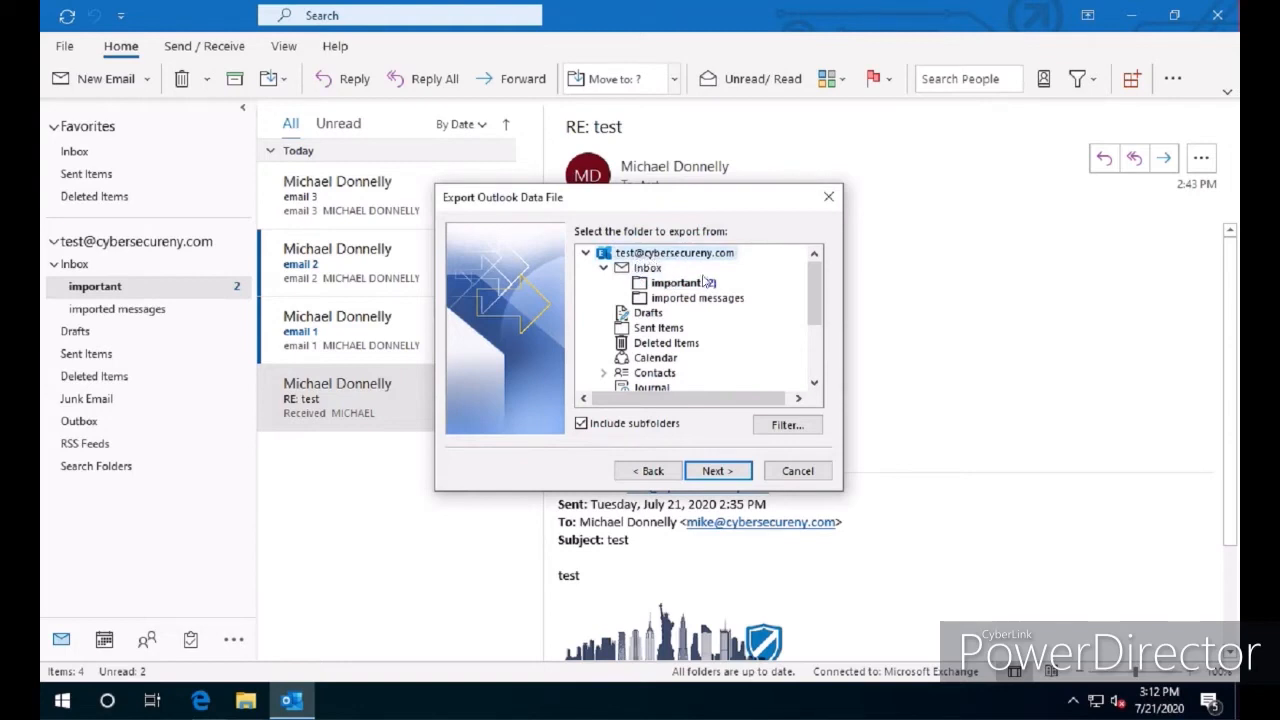
{"action": "scroll", "coordinate": [706, 330], "scroll_direction": "down", "scroll_amount": 3}
{"action": "scroll", "coordinate": [692, 345], "scroll_direction": "up", "scroll_amount": 3}
{"action": "left_click", "coordinate": [668, 288]}
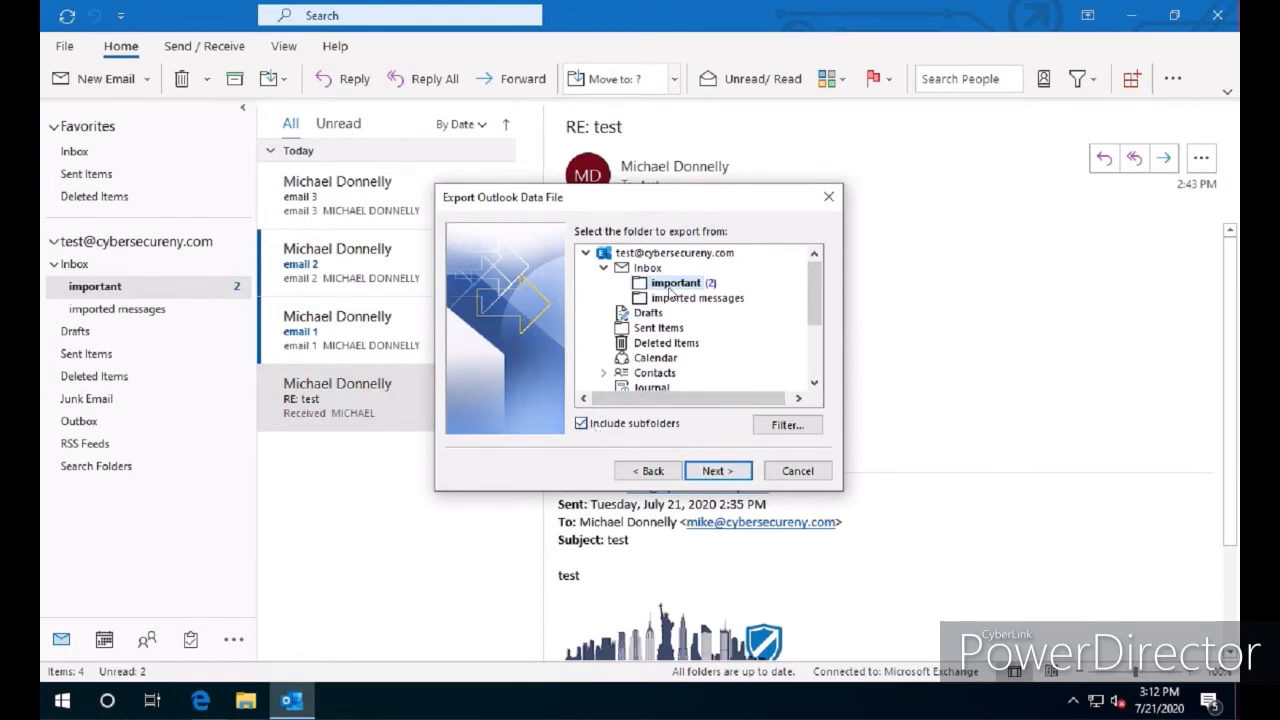
{"action": "left_click", "coordinate": [645, 269]}
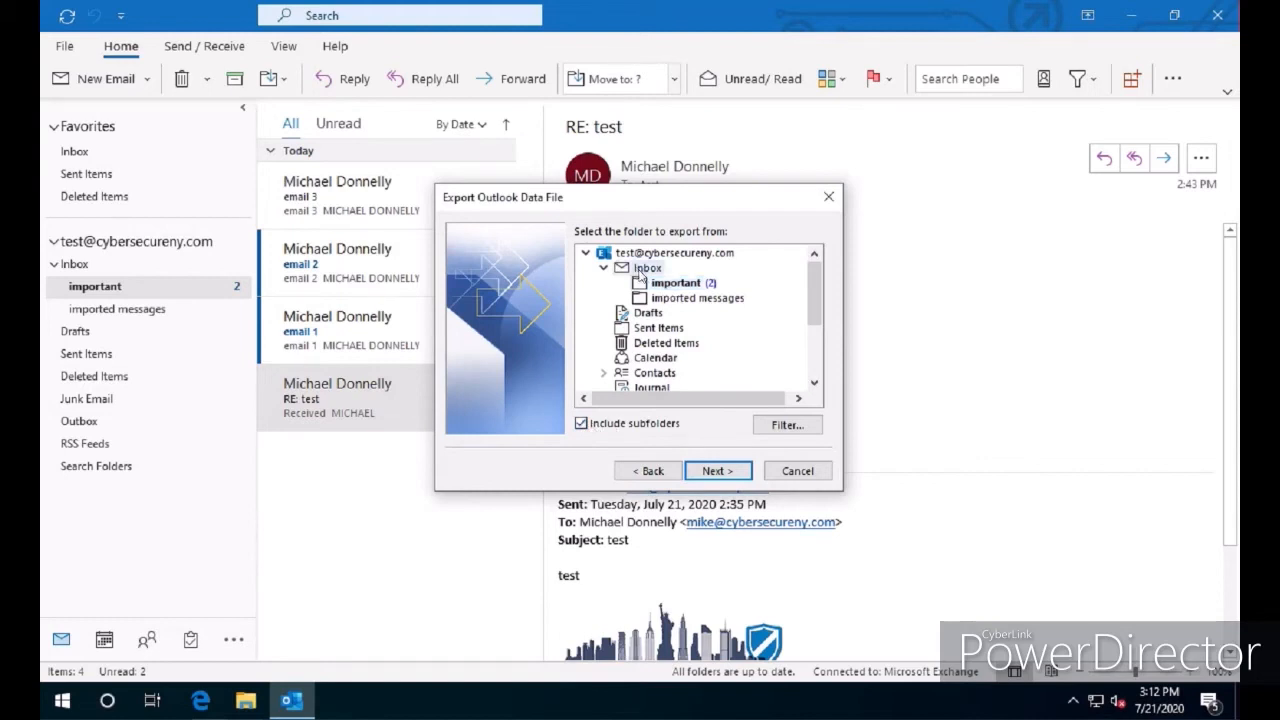
{"action": "left_click", "coordinate": [668, 284]}
{"action": "left_click", "coordinate": [581, 423]}
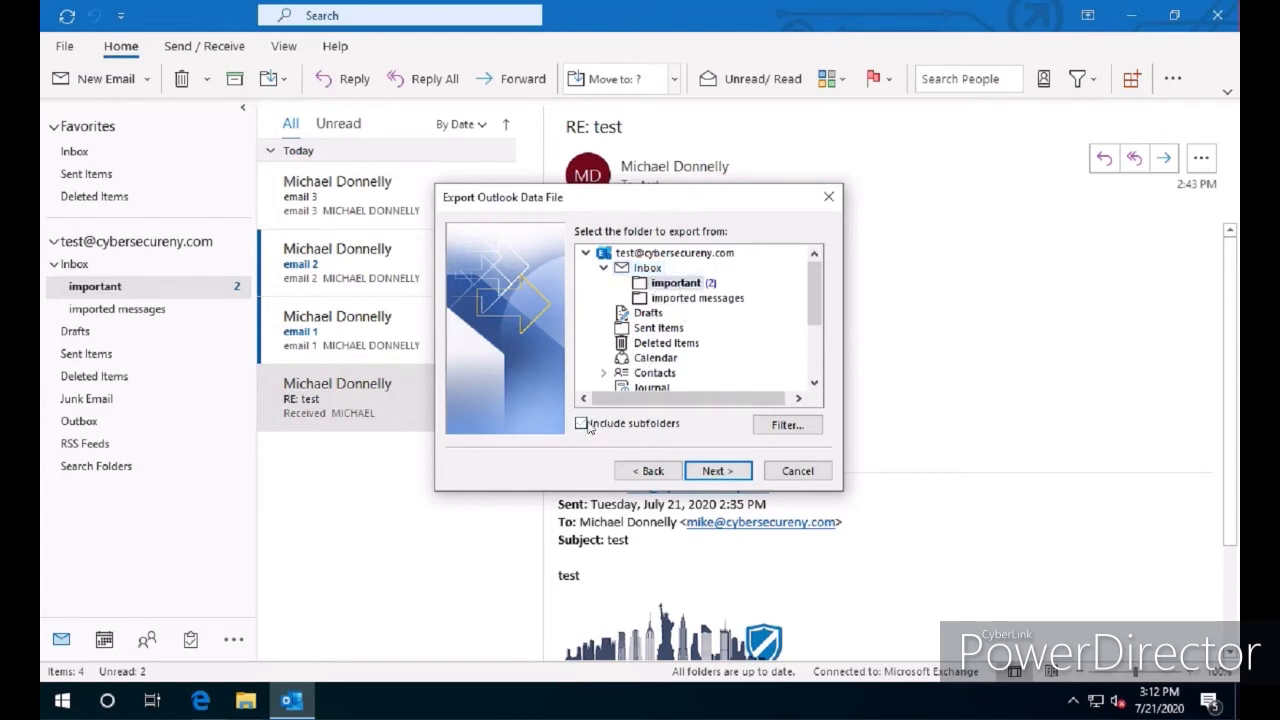
{"action": "left_click", "coordinate": [717, 471]}
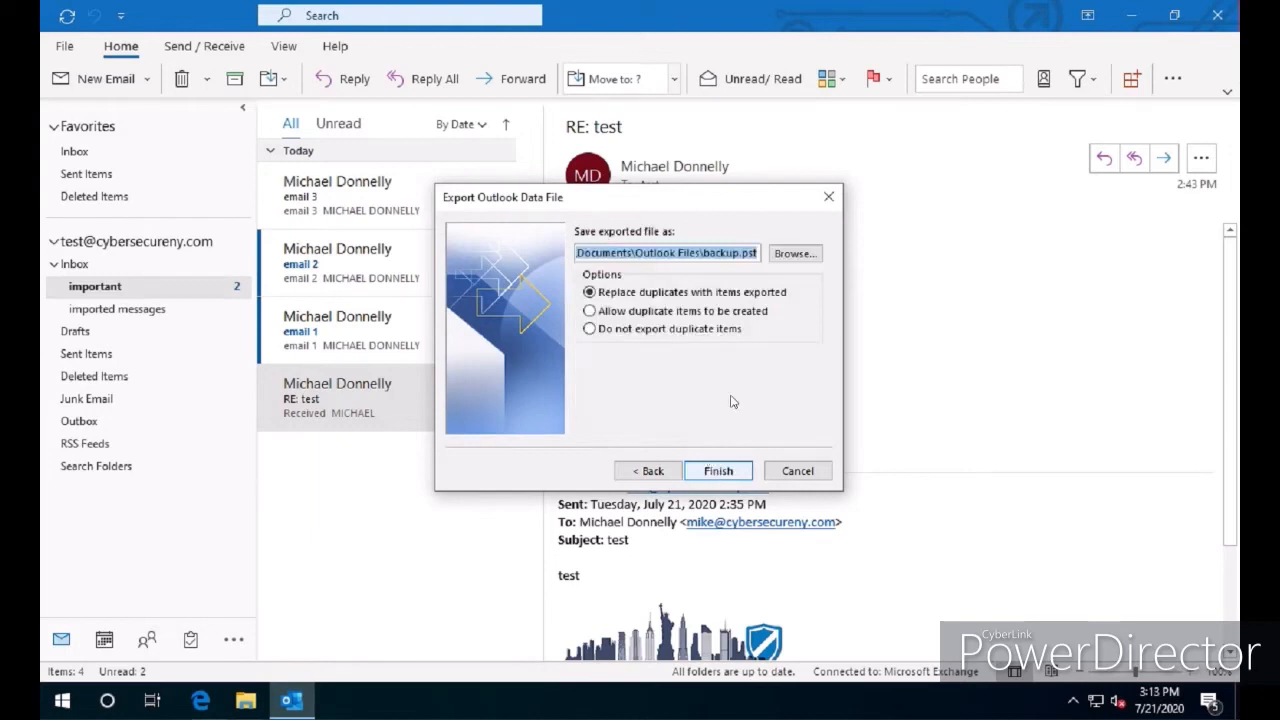
Step: Export the folder to a file named important on the Desktop, replacing duplicates and leaving the optional password blank
{"action": "left_click", "coordinate": [790, 254]}
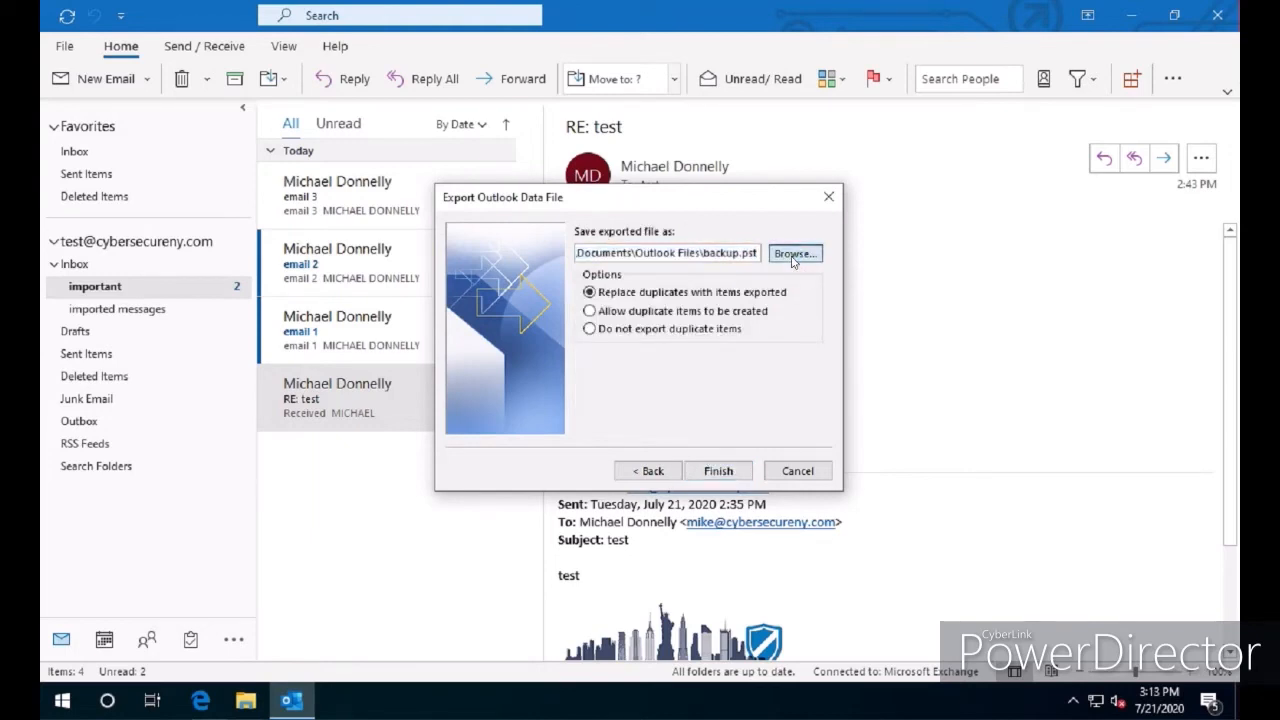
{"action": "left_click", "coordinate": [531, 316]}
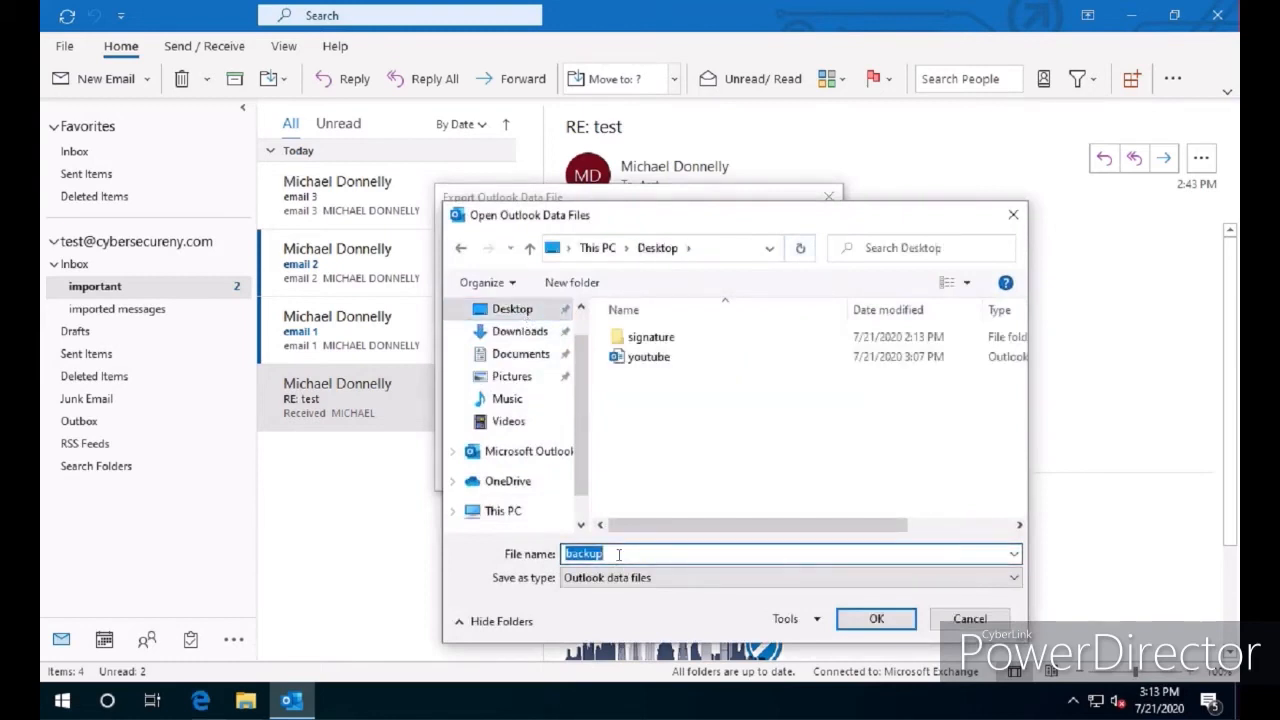
{"action": "type", "text": "important"}
{"action": "left_click", "coordinate": [876, 619]}
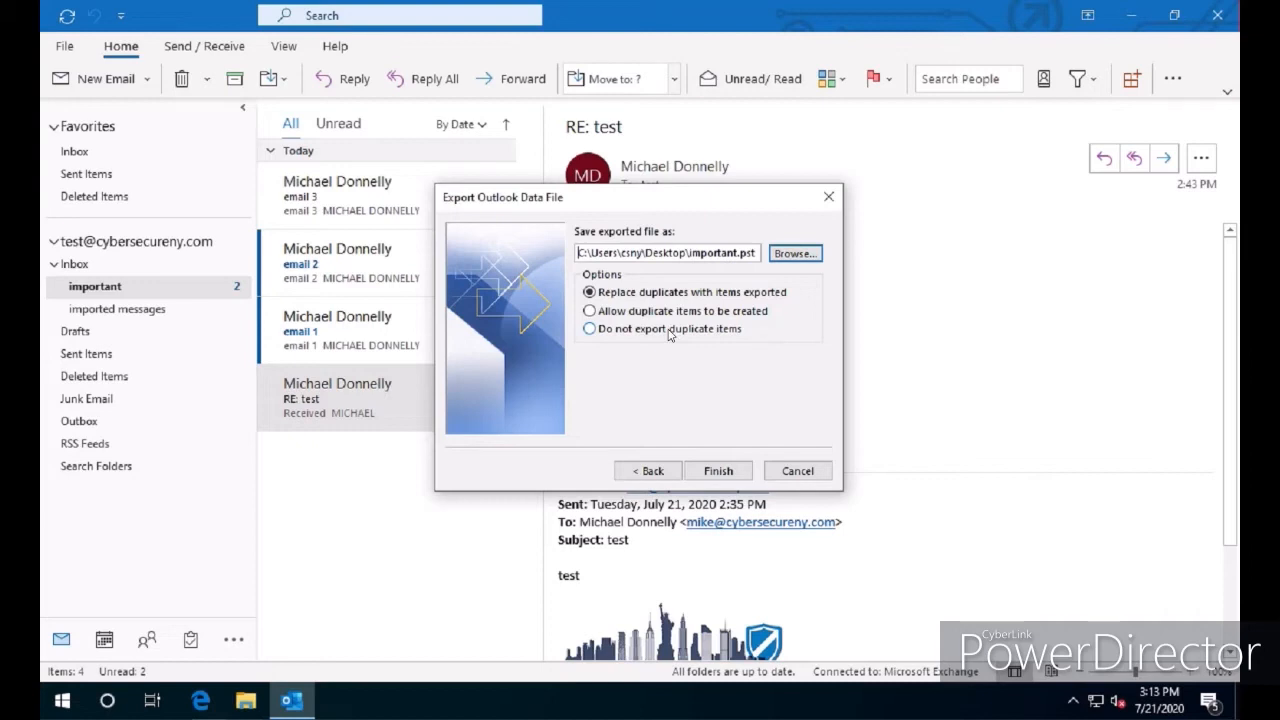
{"action": "left_click", "coordinate": [713, 472]}
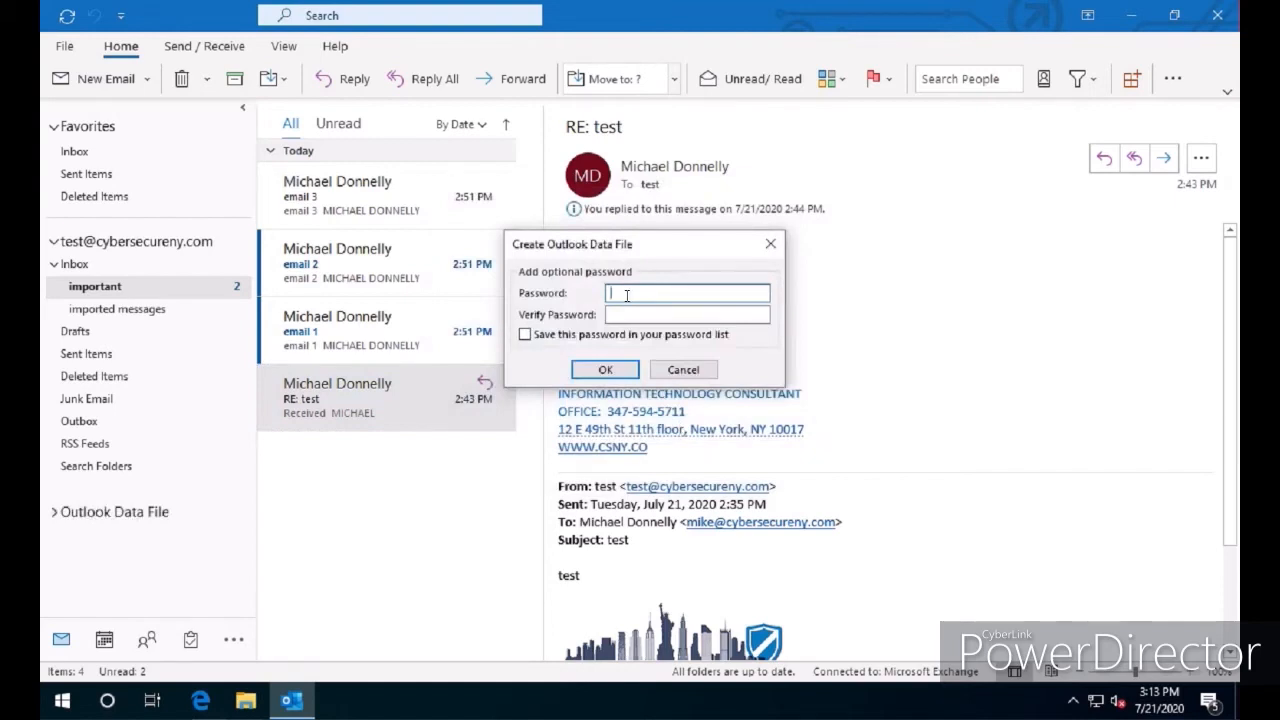
{"action": "left_click", "coordinate": [601, 370]}
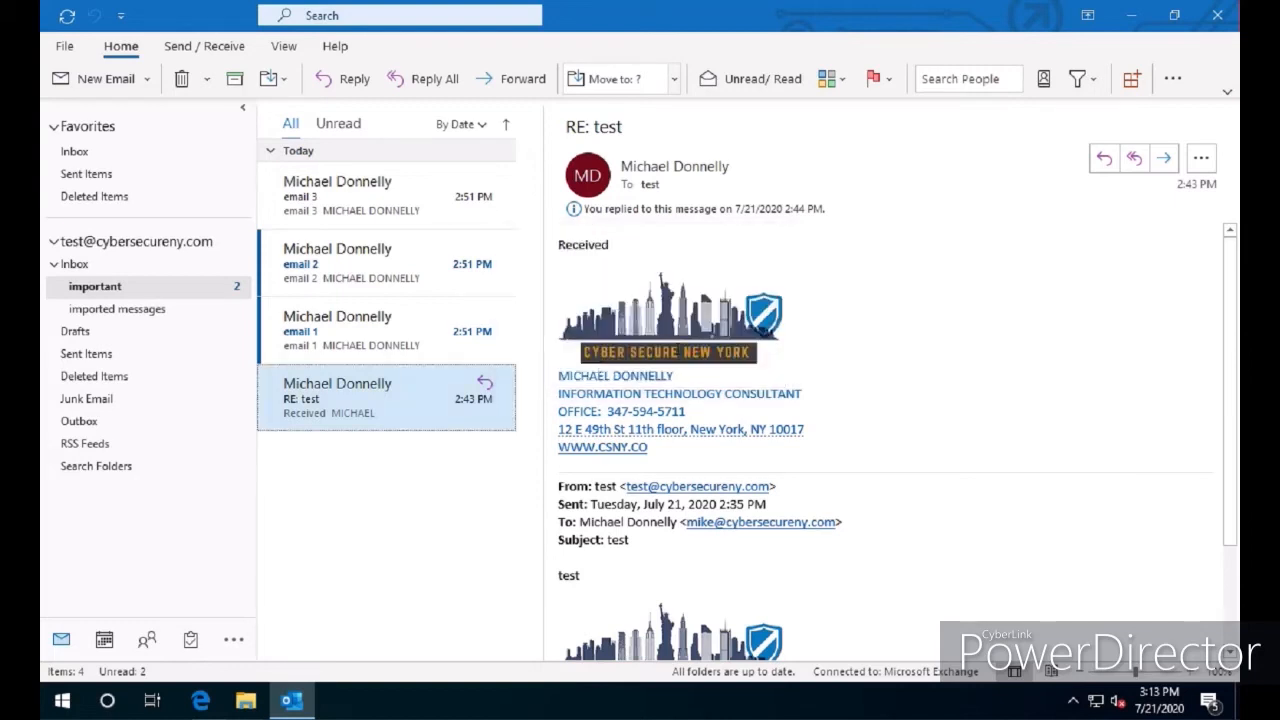
Step: Minimize Outlook and check the properties of the exported important file on the desktop
{"action": "left_click", "coordinate": [1132, 16]}
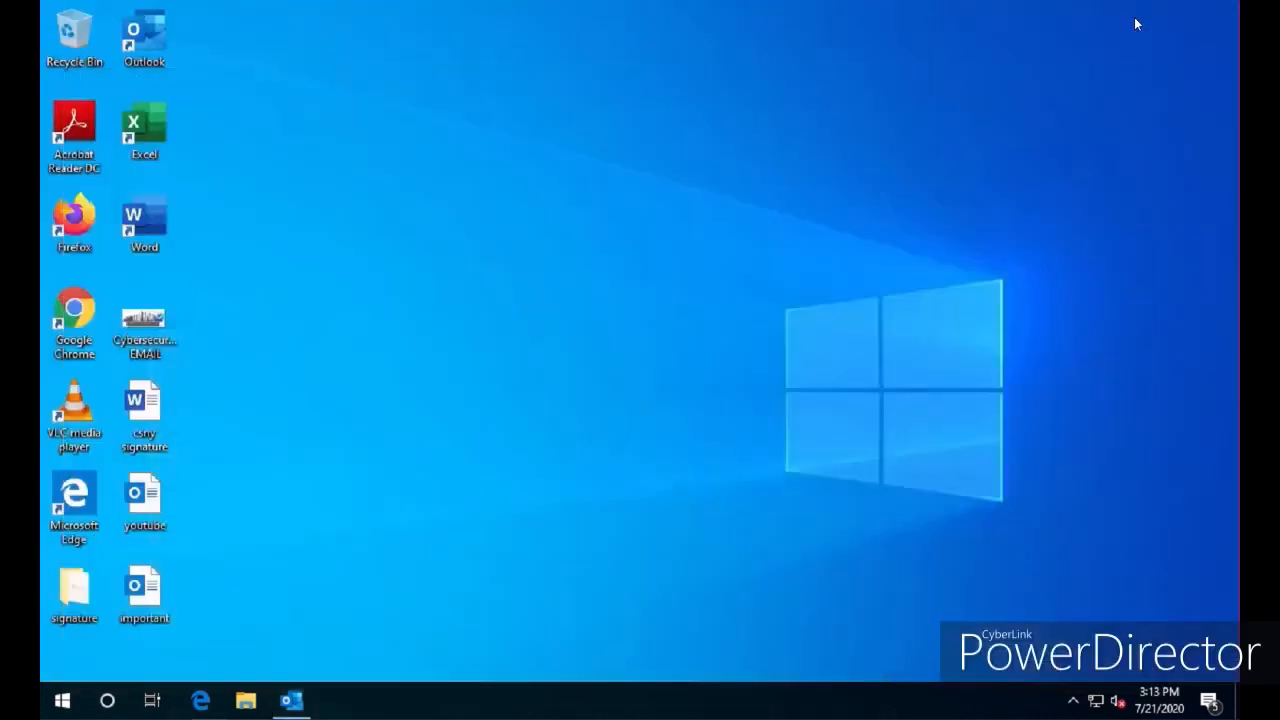
{"action": "right_click", "coordinate": [145, 597]}
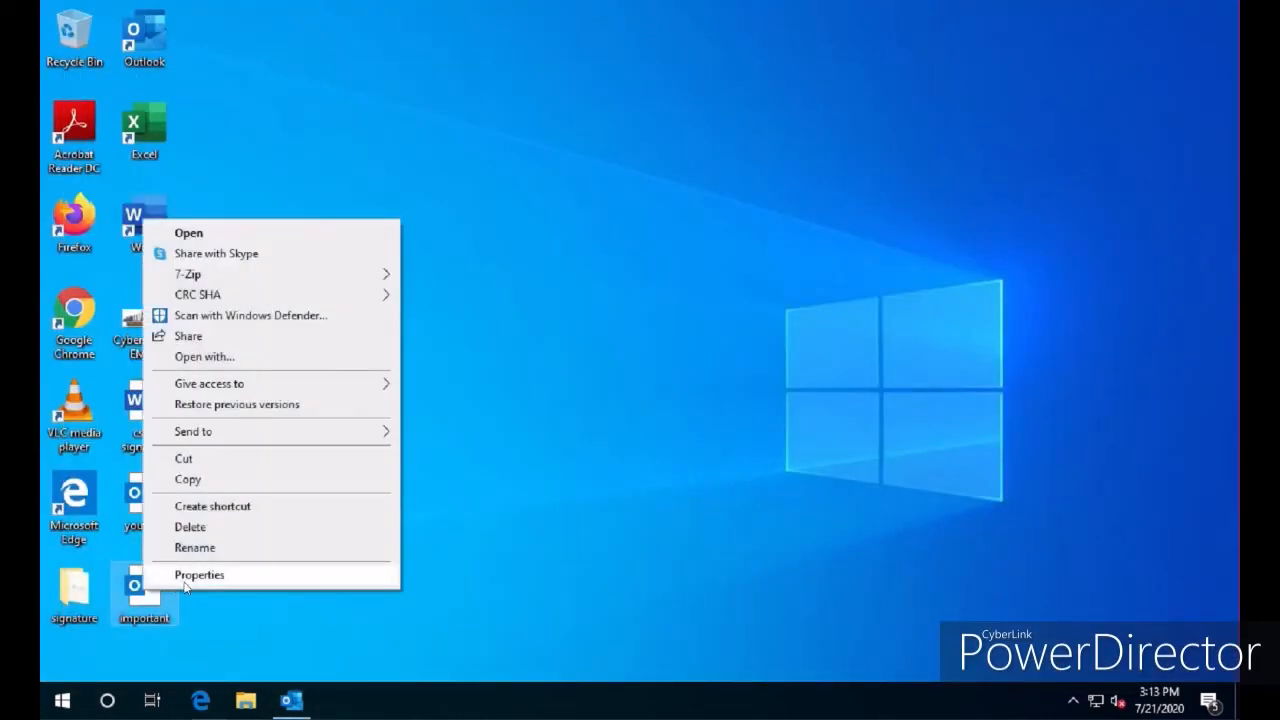
{"action": "left_click", "coordinate": [214, 574]}
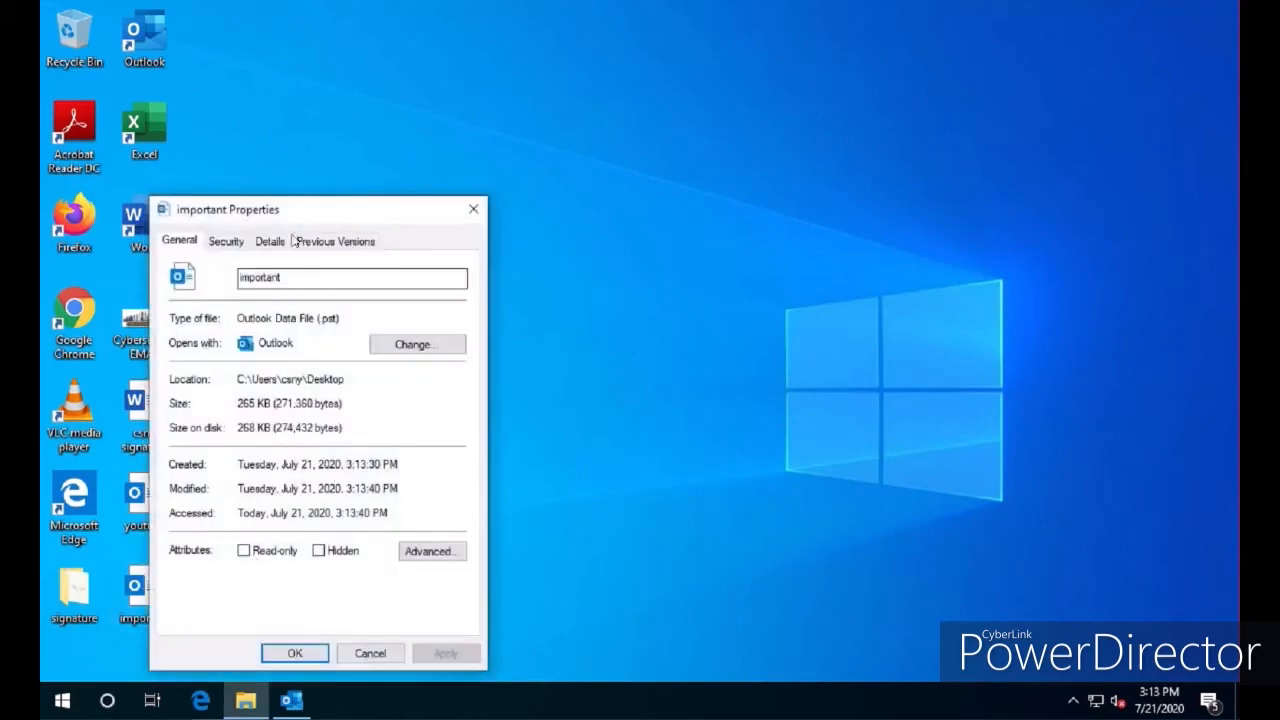
{"action": "left_click_drag", "start_coordinate": [304, 210], "coordinate": [444, 203]}
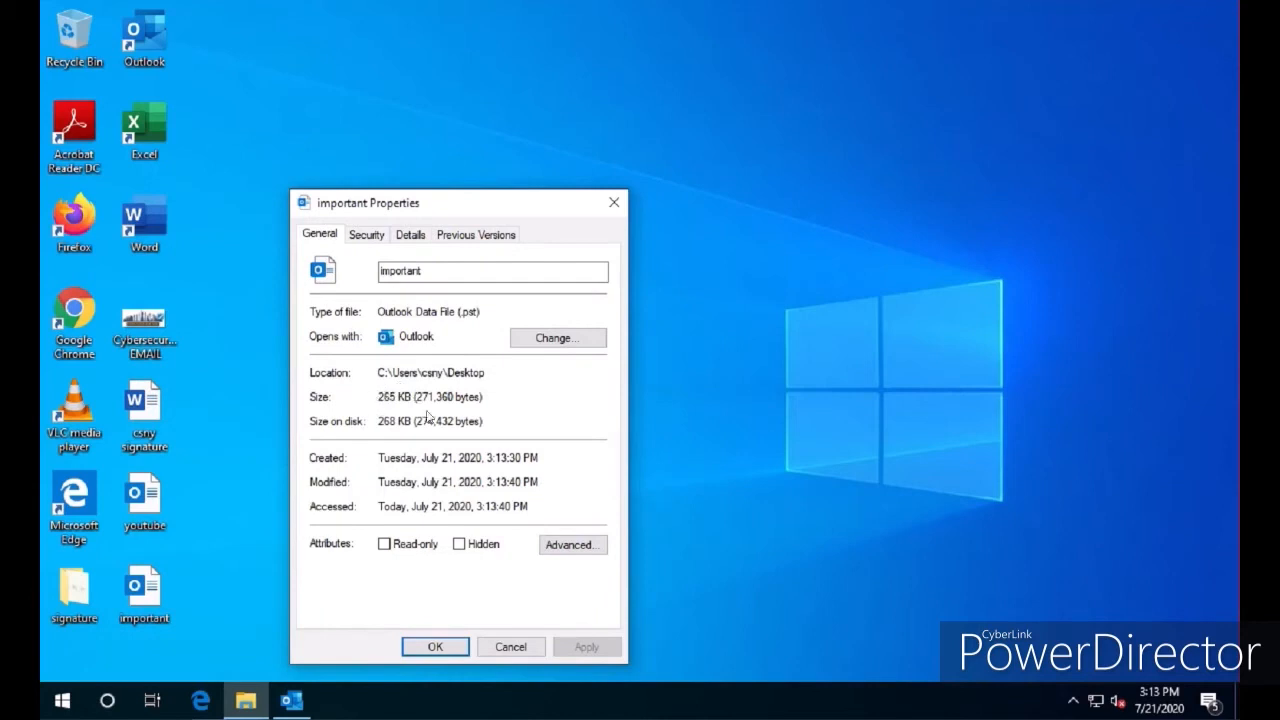
{"action": "left_click", "coordinate": [512, 647]}
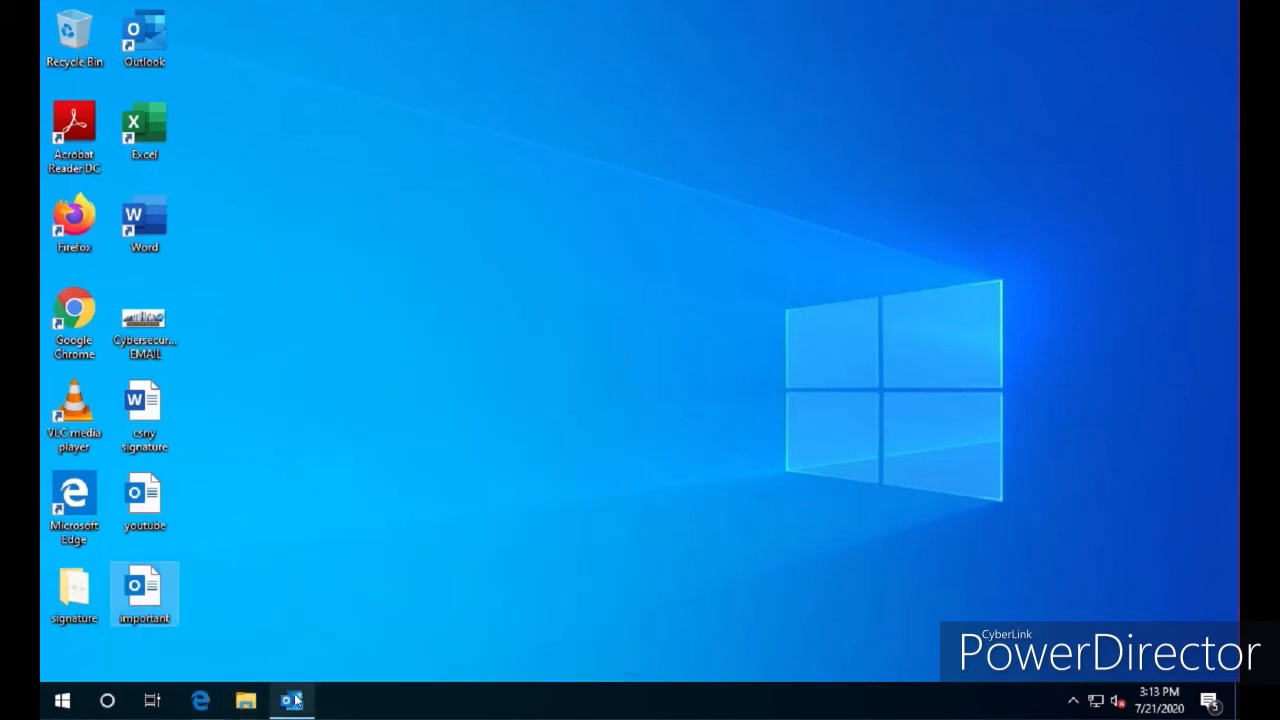
Step: Return to Outlook and open the important data file from the Desktop
{"action": "left_click", "coordinate": [294, 701]}
{"action": "left_click", "coordinate": [60, 50]}
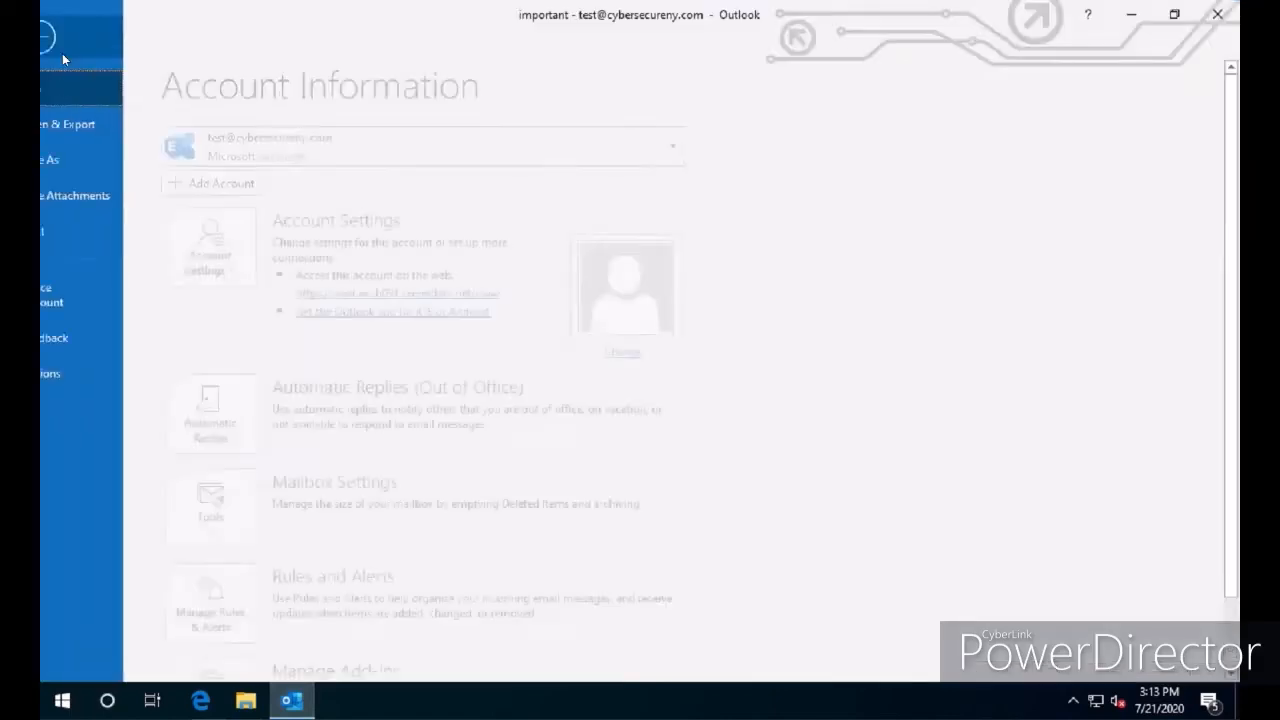
{"action": "left_click", "coordinate": [88, 122]}
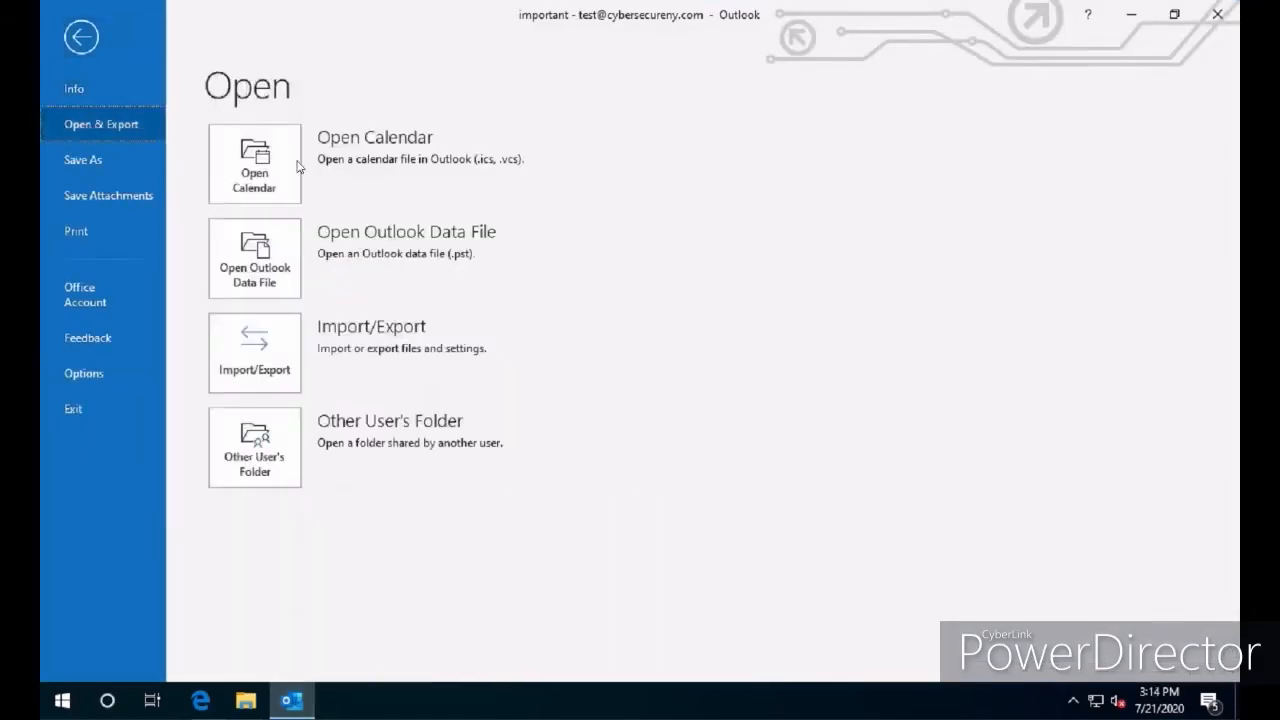
{"action": "left_click", "coordinate": [255, 290]}
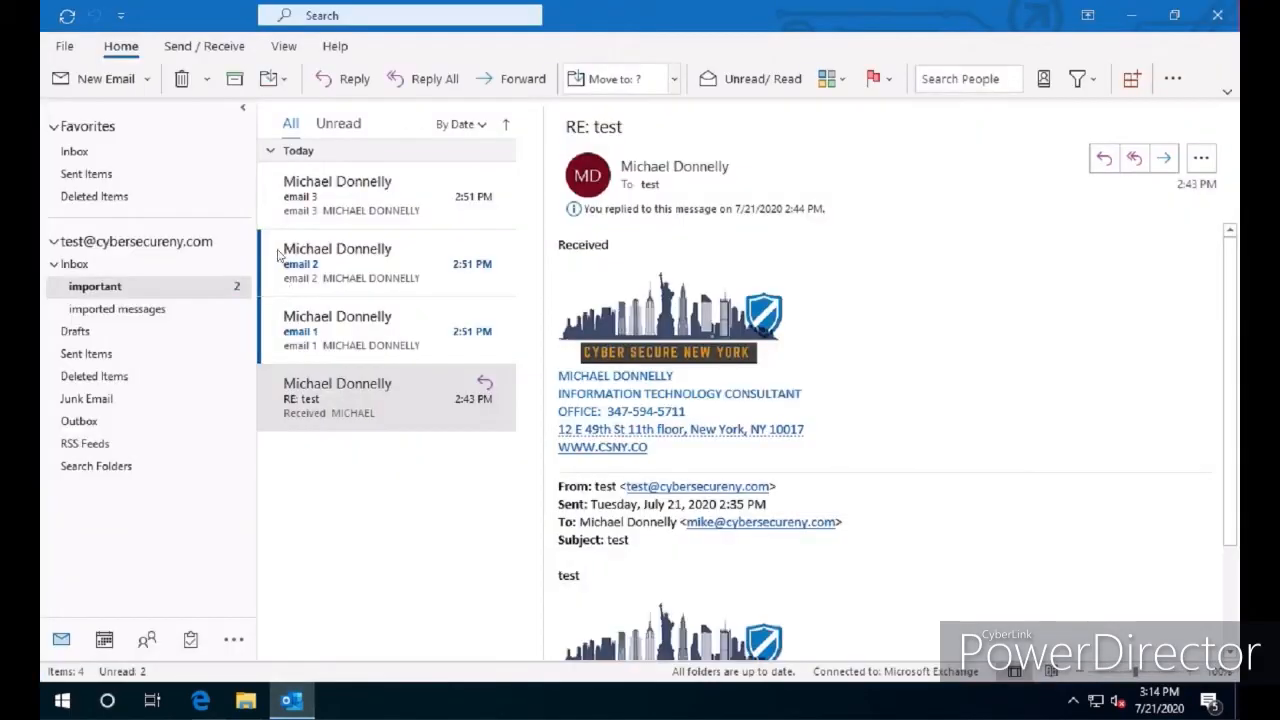
{"action": "left_click", "coordinate": [127, 152]}
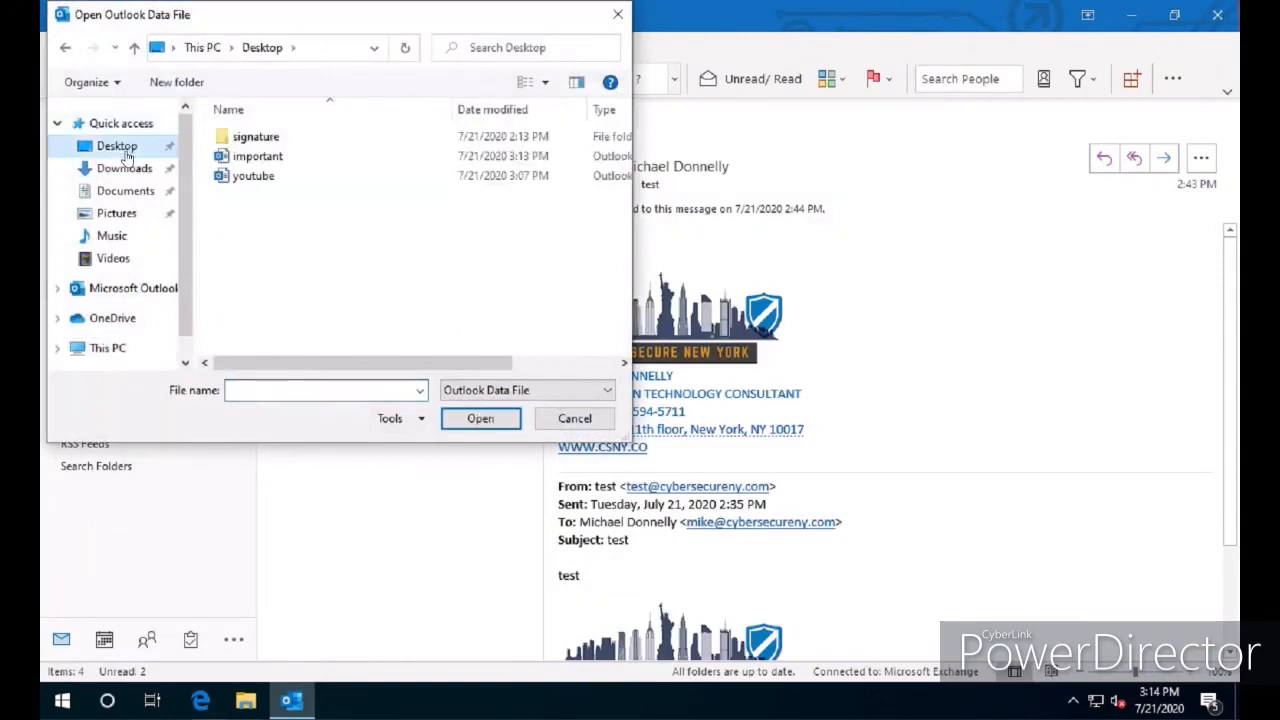
{"action": "double_click", "coordinate": [256, 160]}
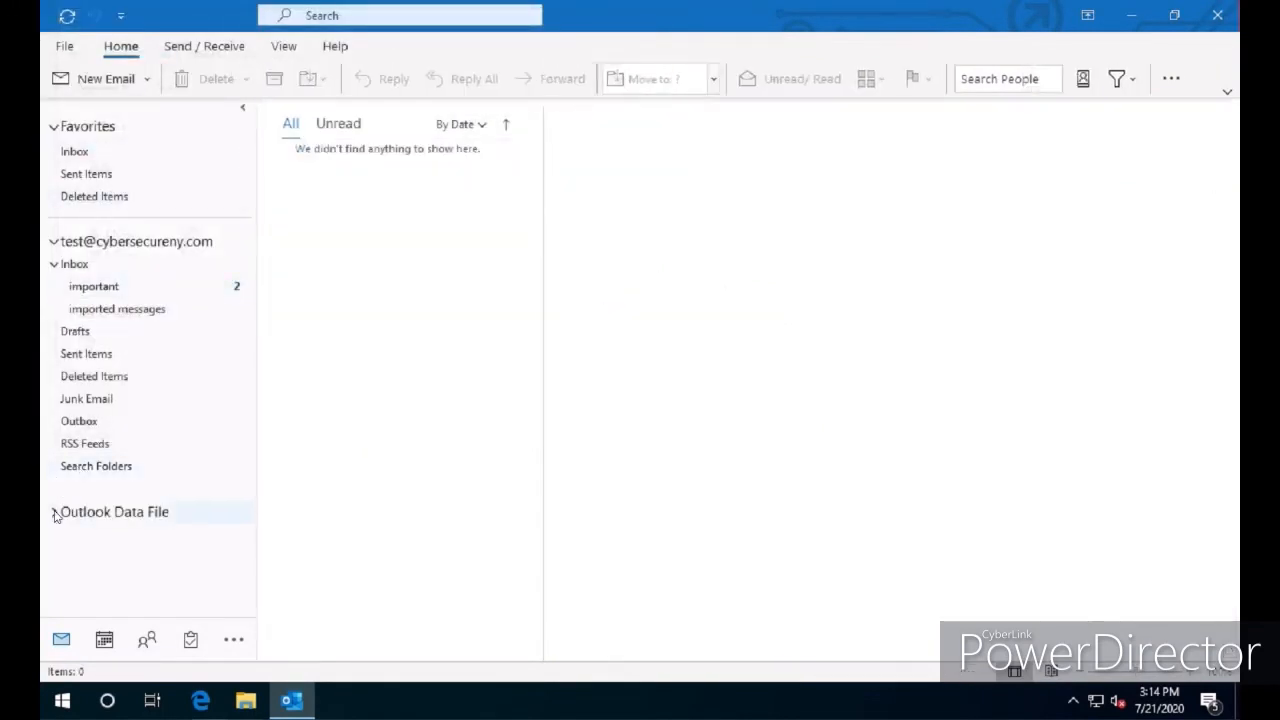
Step: Expand Outlook Data File and its Inbox, and view the messages in its important folder
{"action": "left_click", "coordinate": [54, 511]}
{"action": "left_click", "coordinate": [54, 557]}
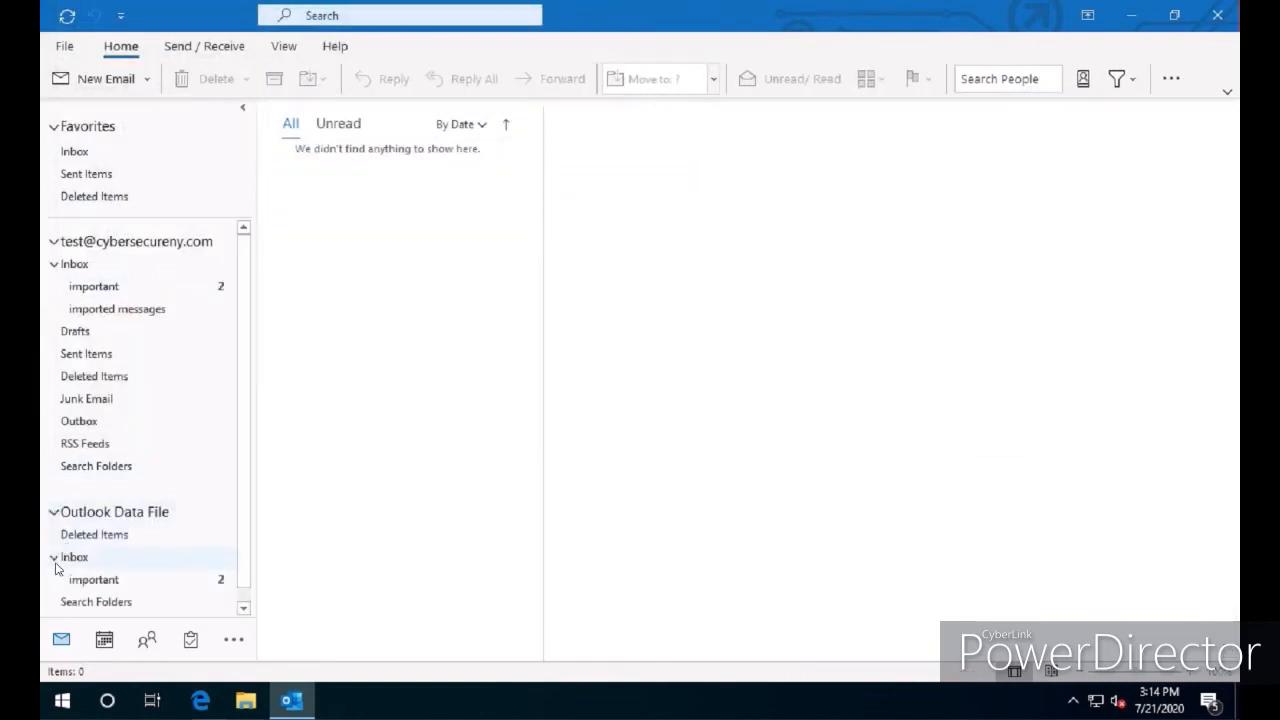
{"action": "scroll", "coordinate": [100, 531], "scroll_direction": "down", "scroll_amount": 1}
{"action": "left_click", "coordinate": [103, 569]}
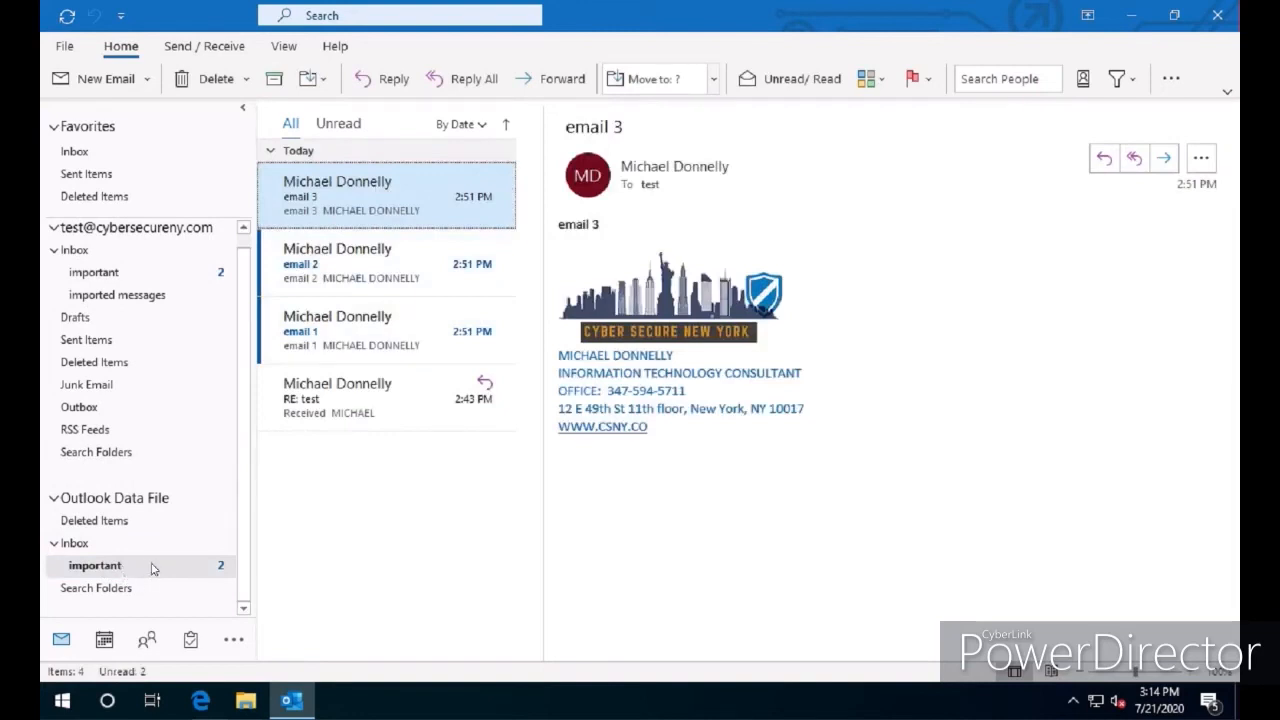
Step: Close the Outlook Data File and go back to the important folder in the mailbox
{"action": "left_click", "coordinate": [135, 506]}
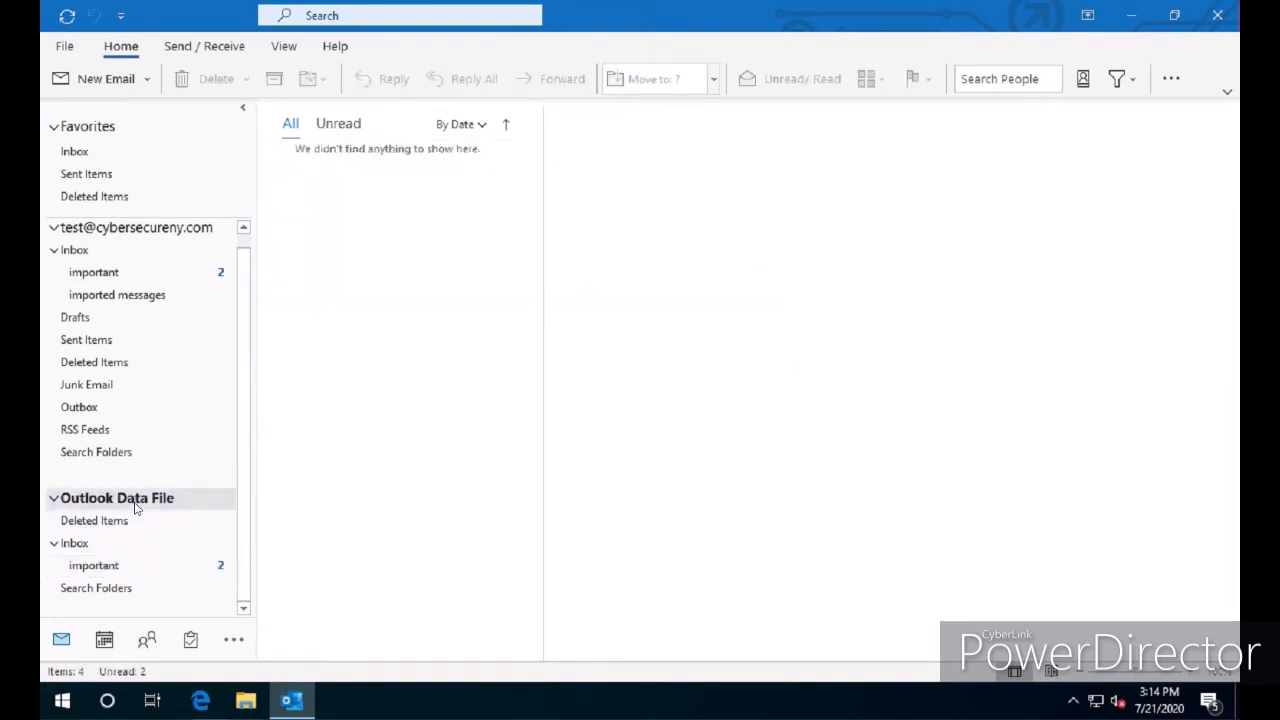
{"action": "right_click", "coordinate": [135, 506]}
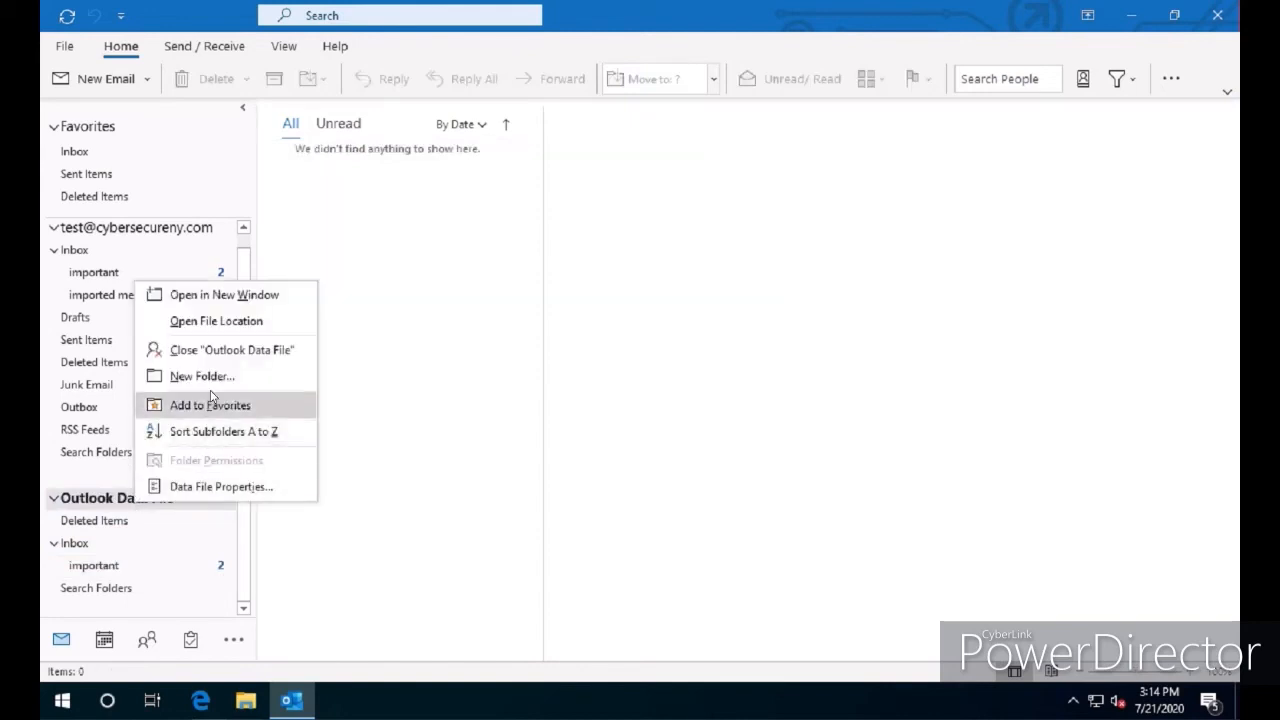
{"action": "left_click", "coordinate": [212, 352]}
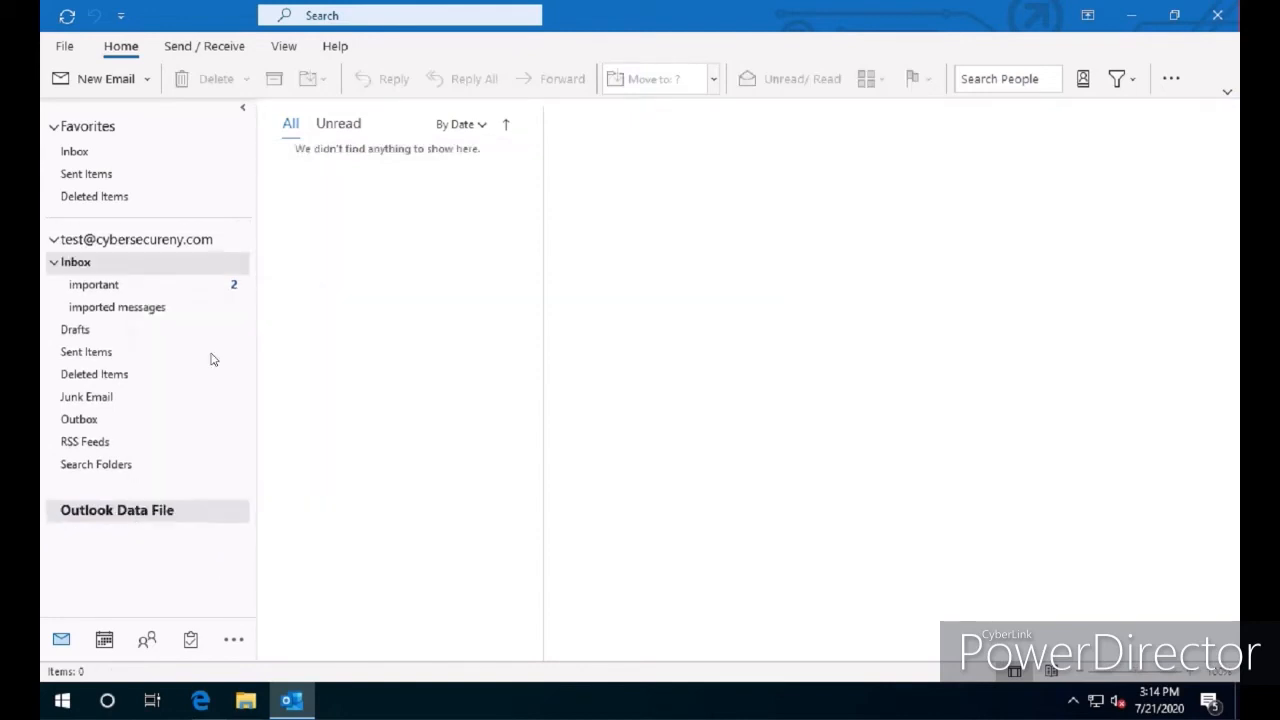
{"action": "left_click", "coordinate": [136, 289]}
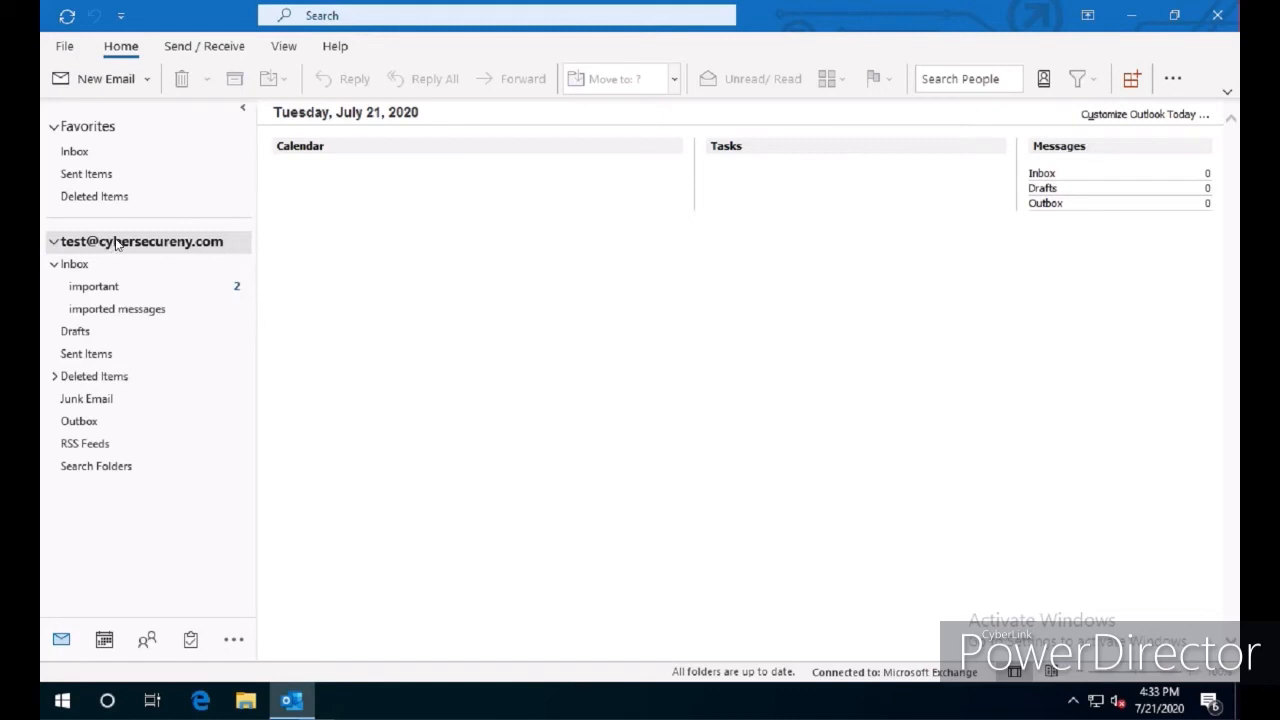
Step: Start an import from another program or file, with Outlook Data File (.pst) as the file type
{"action": "left_click", "coordinate": [63, 46]}
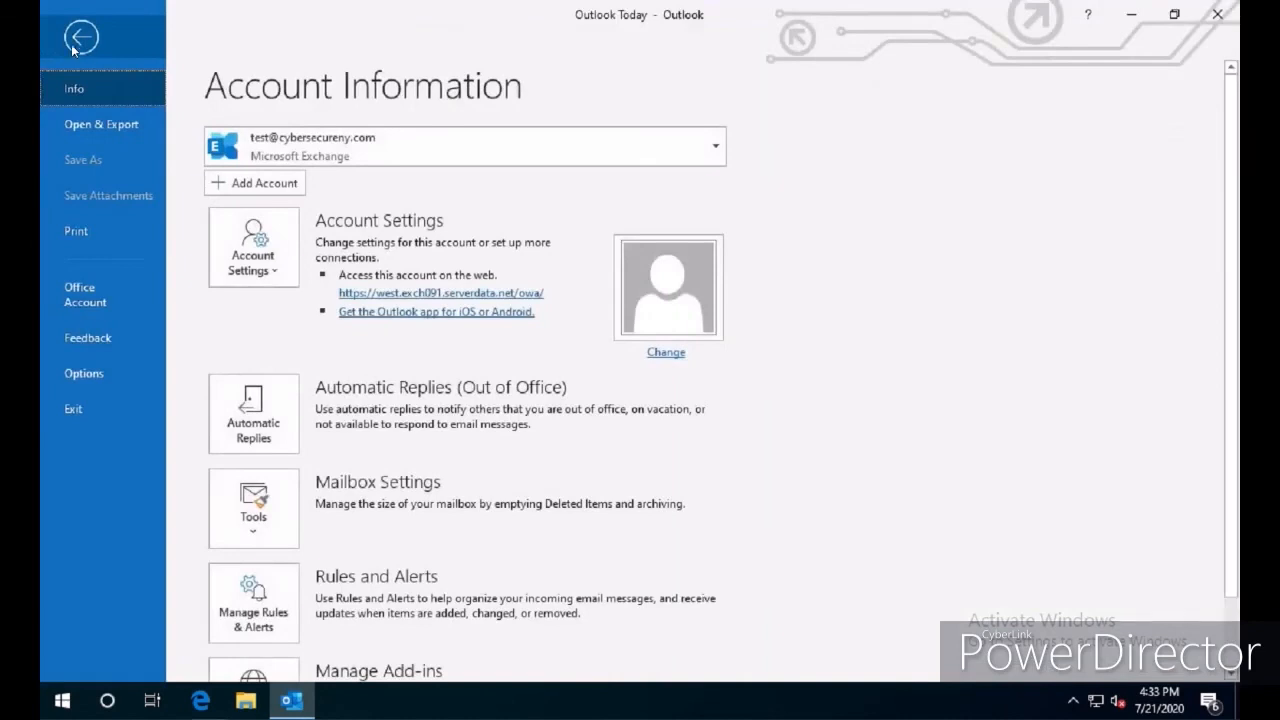
{"action": "left_click", "coordinate": [74, 50]}
{"action": "left_click", "coordinate": [65, 47]}
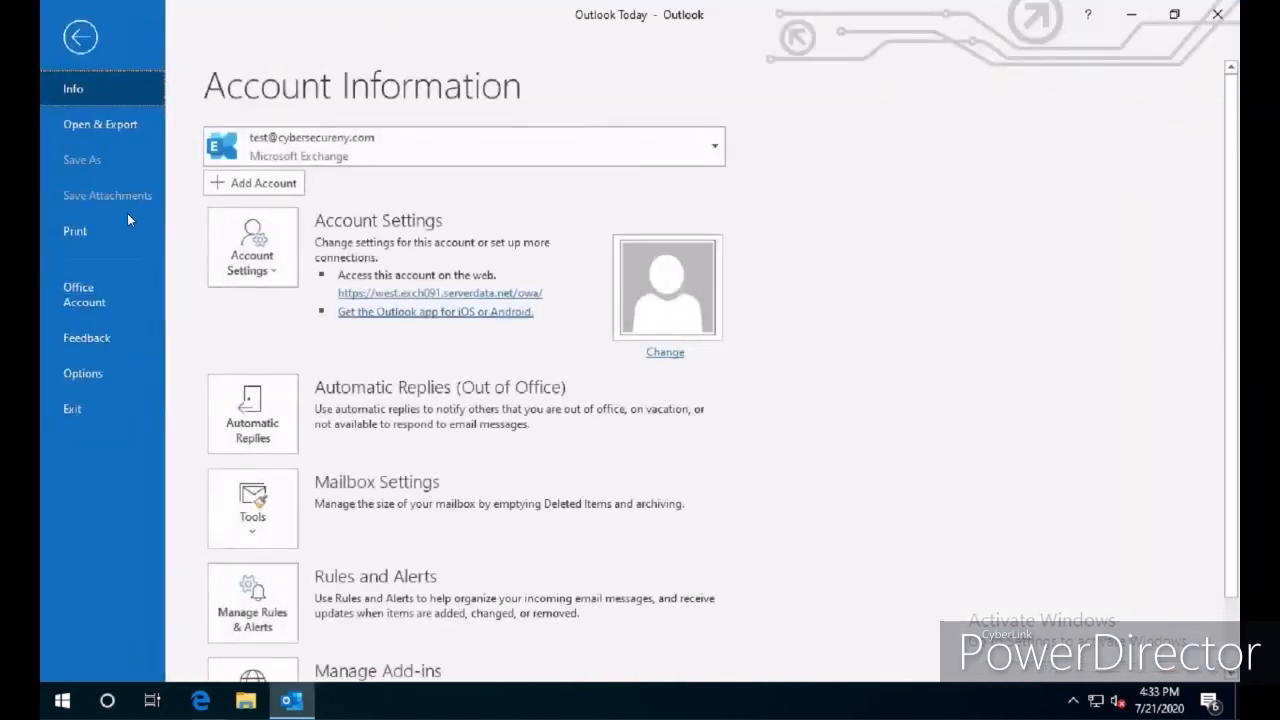
{"action": "left_click", "coordinate": [81, 127]}
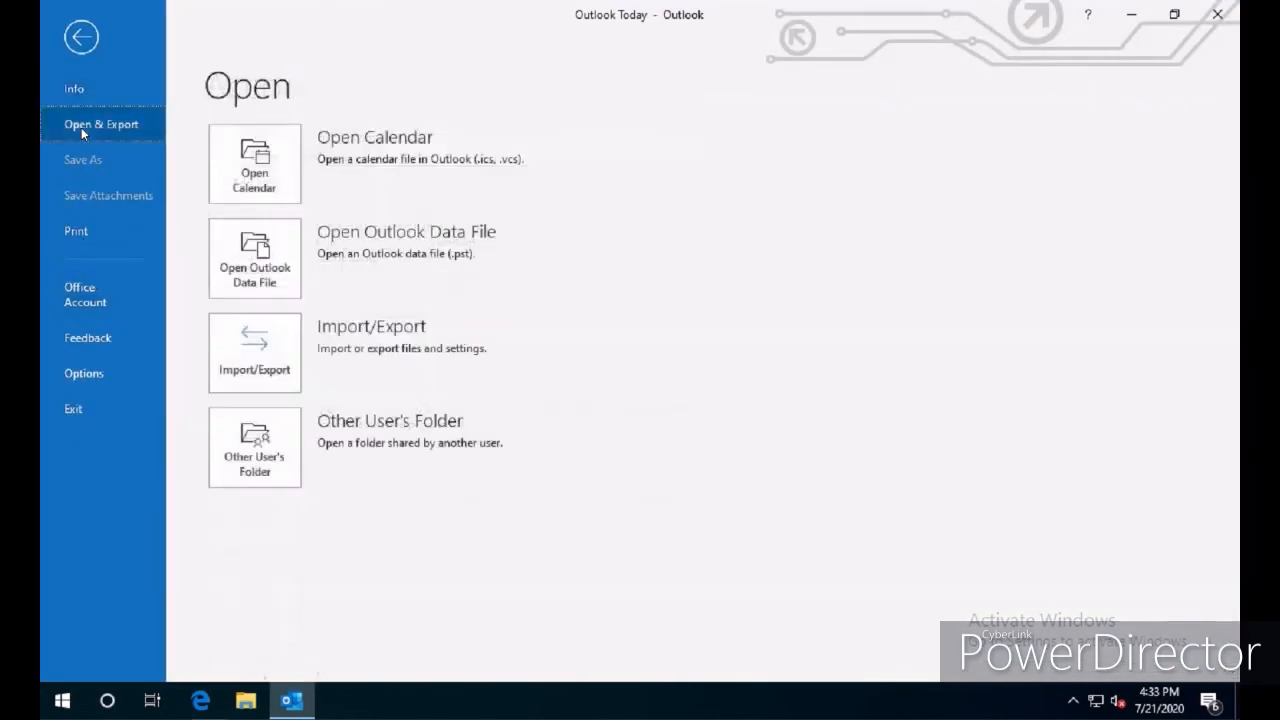
{"action": "left_click", "coordinate": [252, 346]}
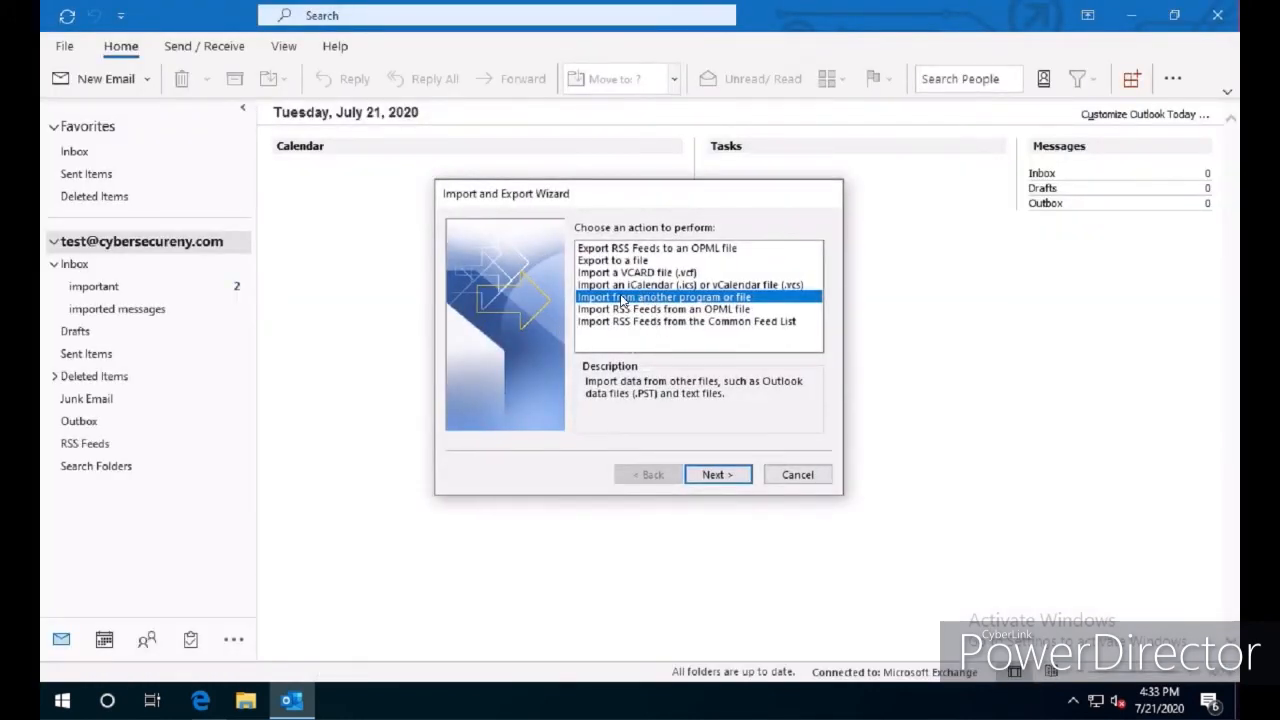
{"action": "left_click", "coordinate": [717, 475]}
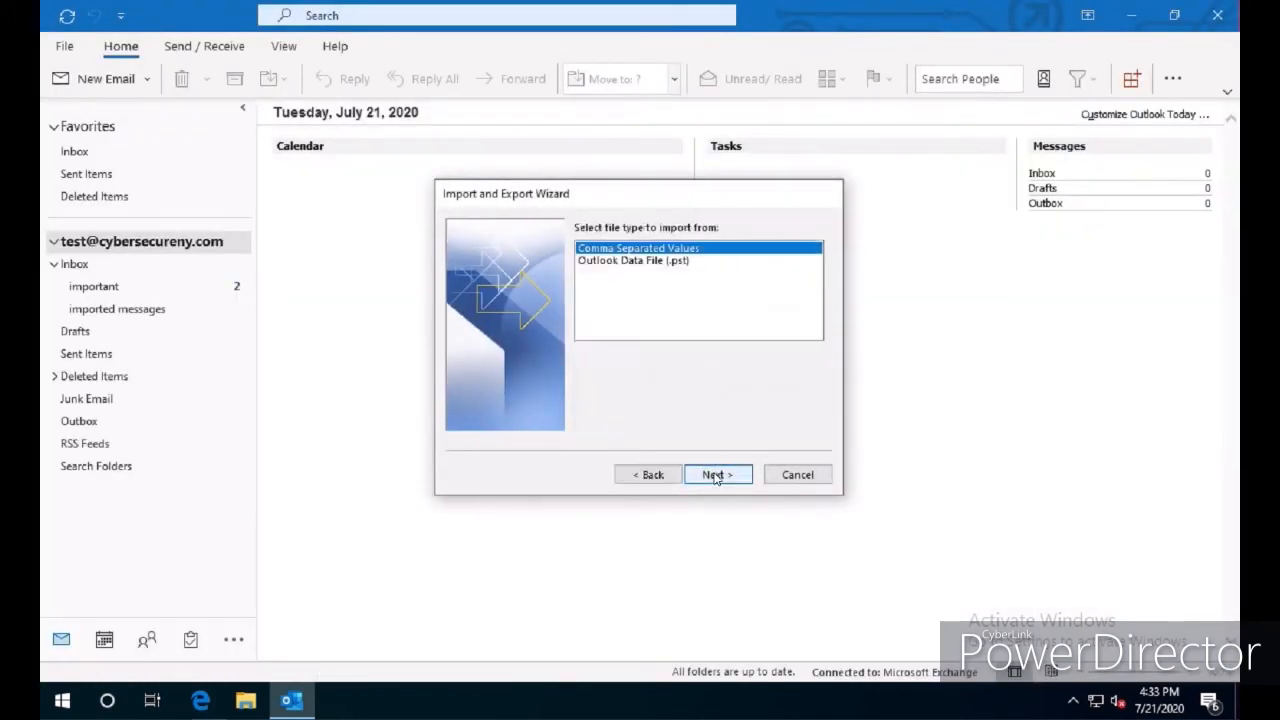
{"action": "left_click", "coordinate": [626, 261]}
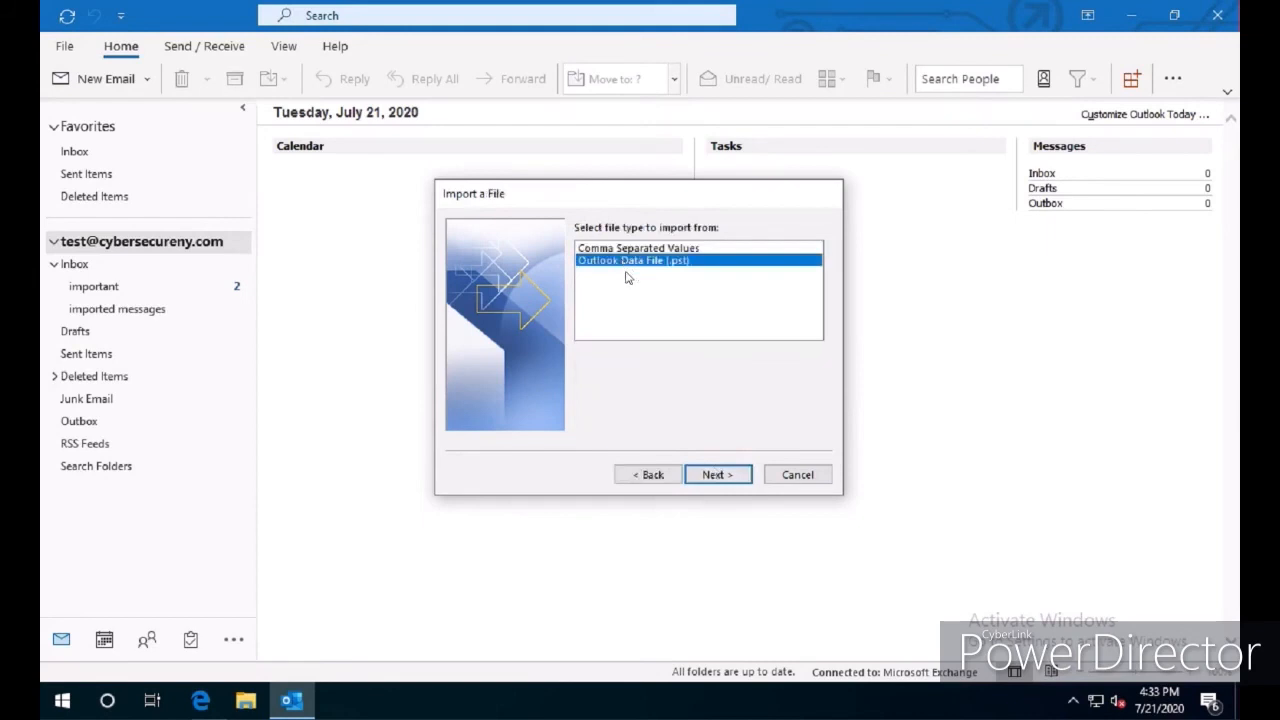
{"action": "left_click", "coordinate": [716, 475]}
Step: Choose youtube.pst on the Desktop as the file to import, keeping the option to replace duplicates with items imported
{"action": "left_click", "coordinate": [791, 254]}
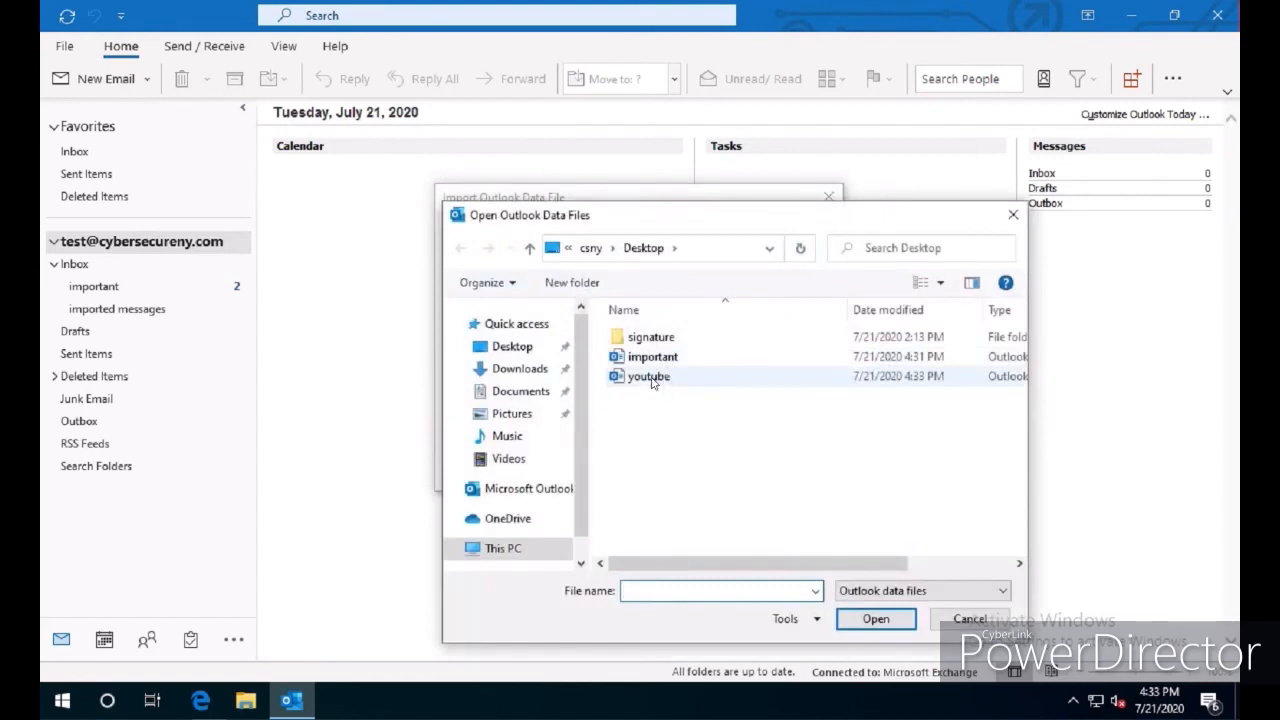
{"action": "double_click", "coordinate": [648, 378]}
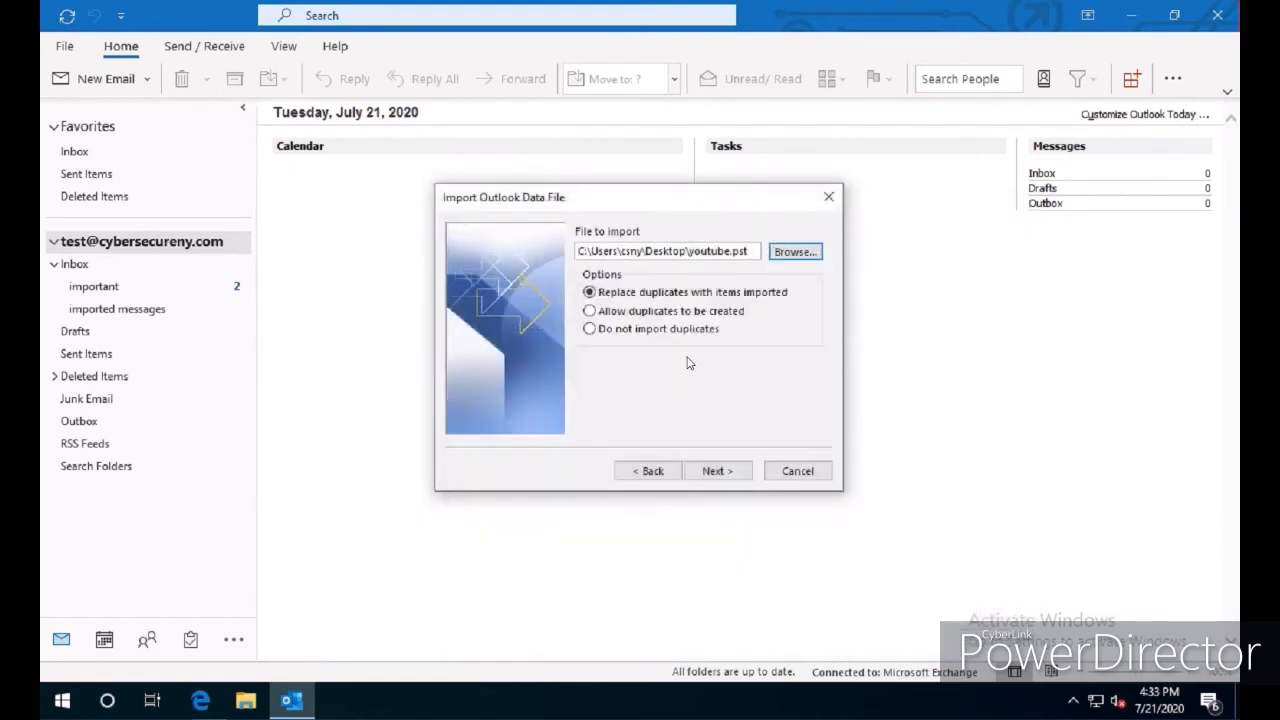
{"action": "left_click", "coordinate": [717, 472]}
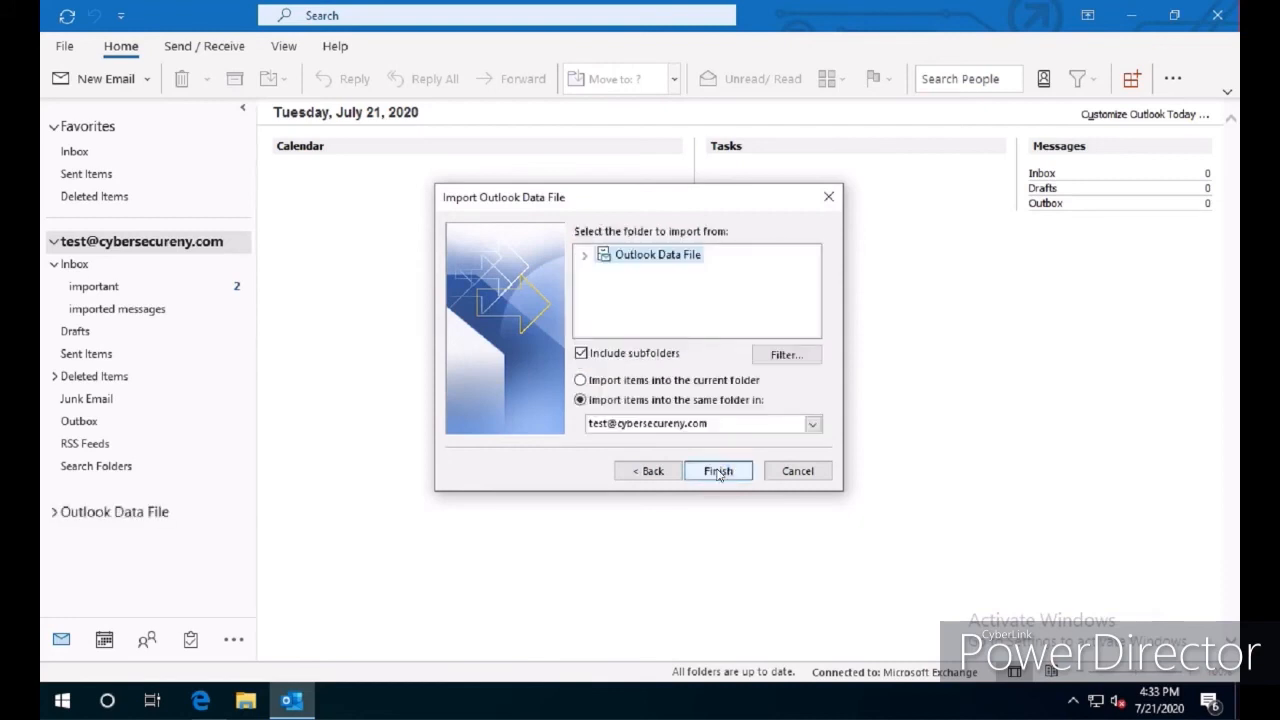
Step: Expand the data file's Inbox and Company folders, and import everything including subfolders into the same folder in the mailbox
{"action": "left_click", "coordinate": [585, 257]}
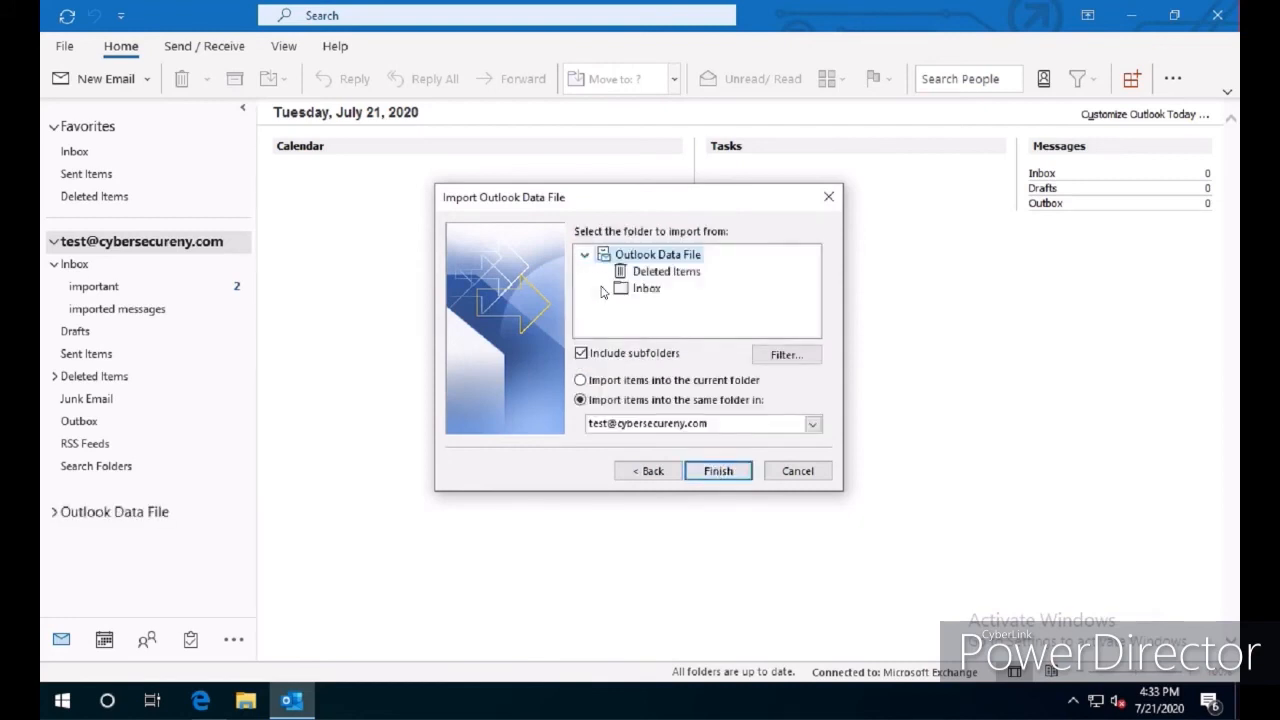
{"action": "left_click", "coordinate": [603, 289]}
{"action": "left_click", "coordinate": [621, 307]}
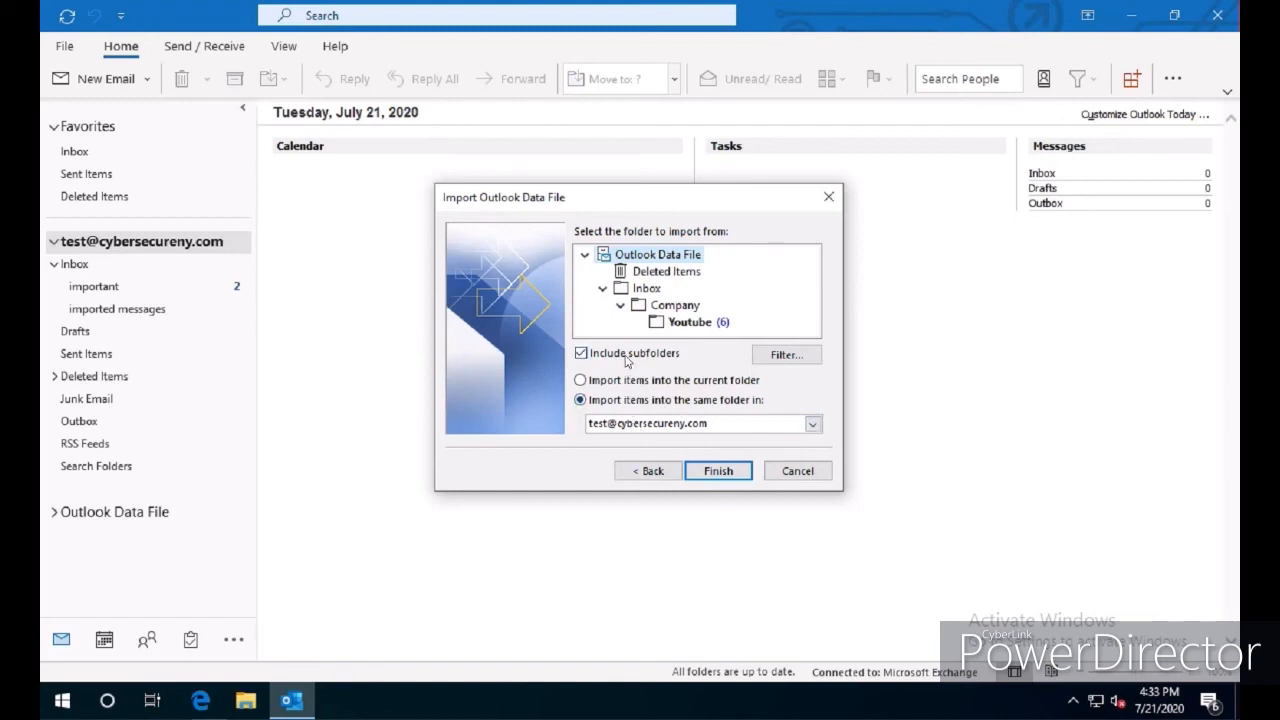
{"action": "left_click", "coordinate": [716, 474]}
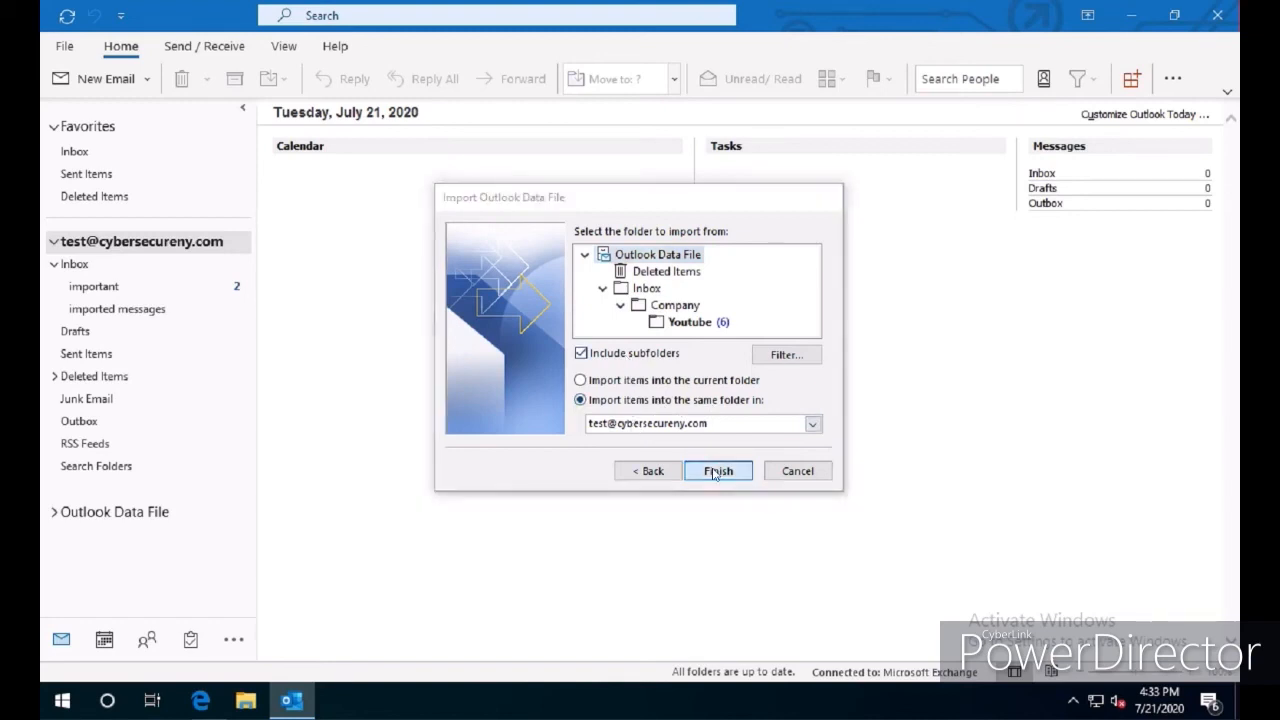
Step: View the imported messages in the Youtube folder under Company in the mailbox's Inbox
{"action": "left_click", "coordinate": [62, 288]}
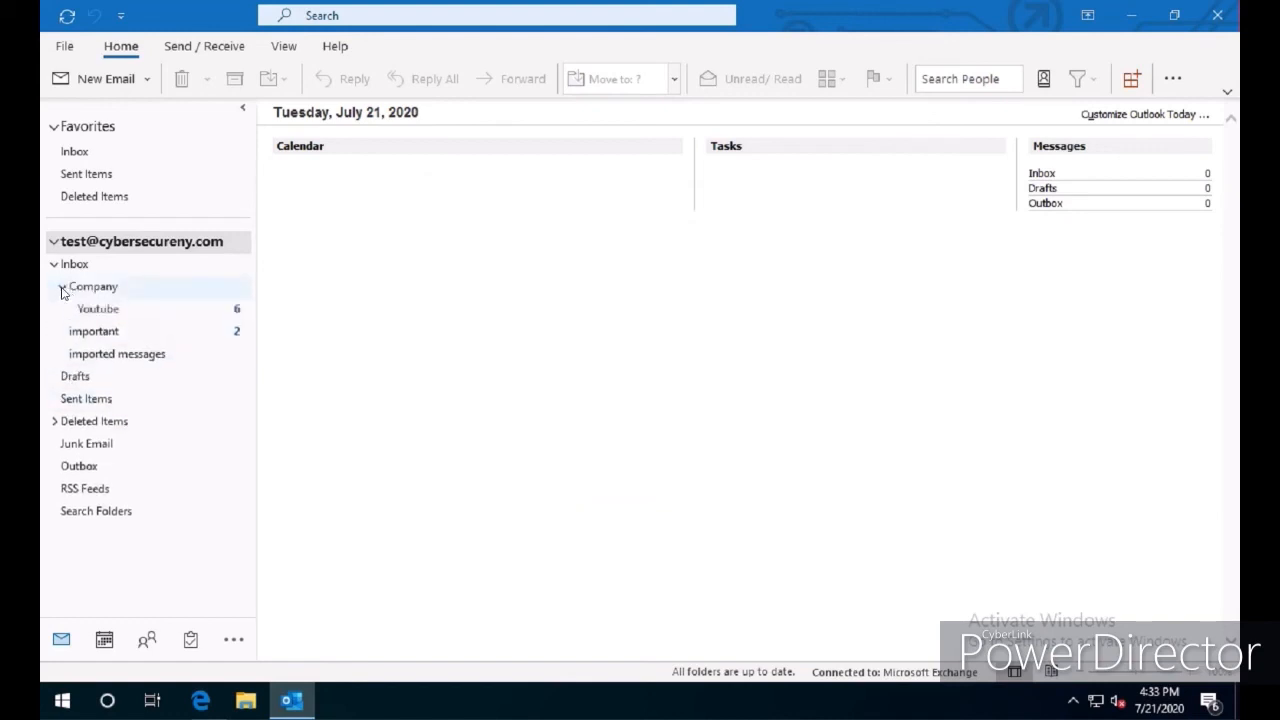
{"action": "left_click", "coordinate": [95, 308]}
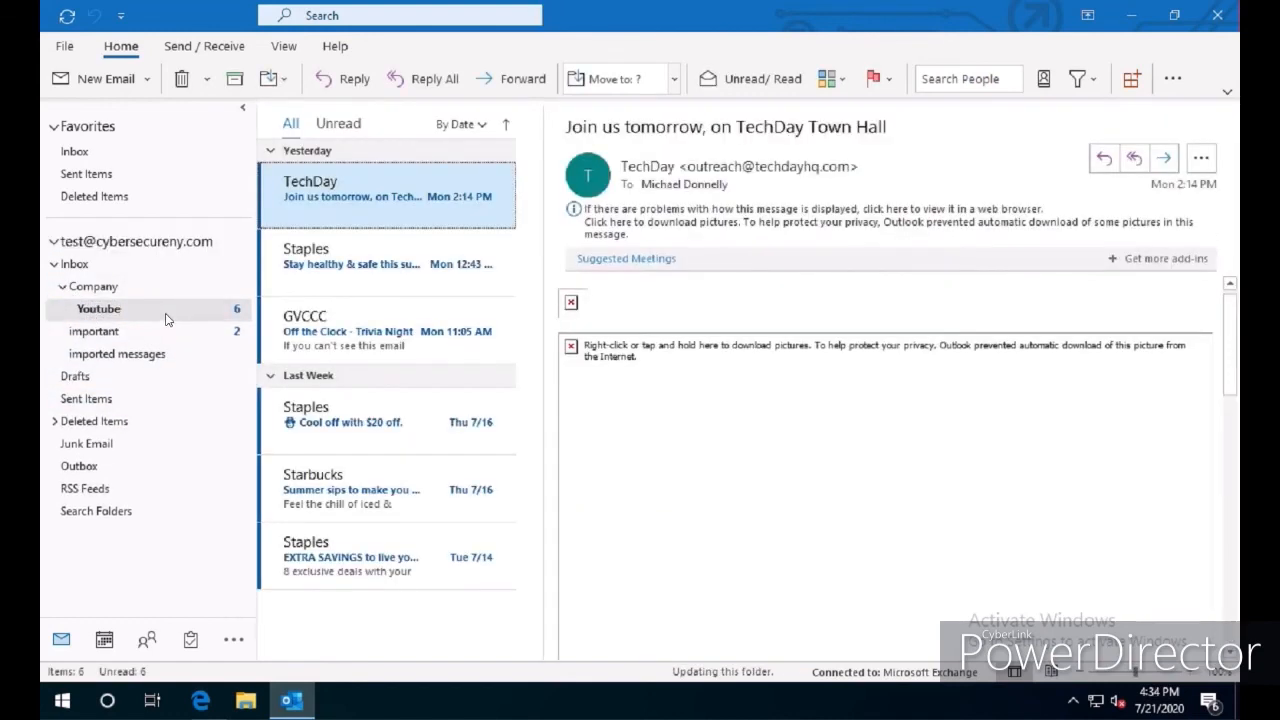